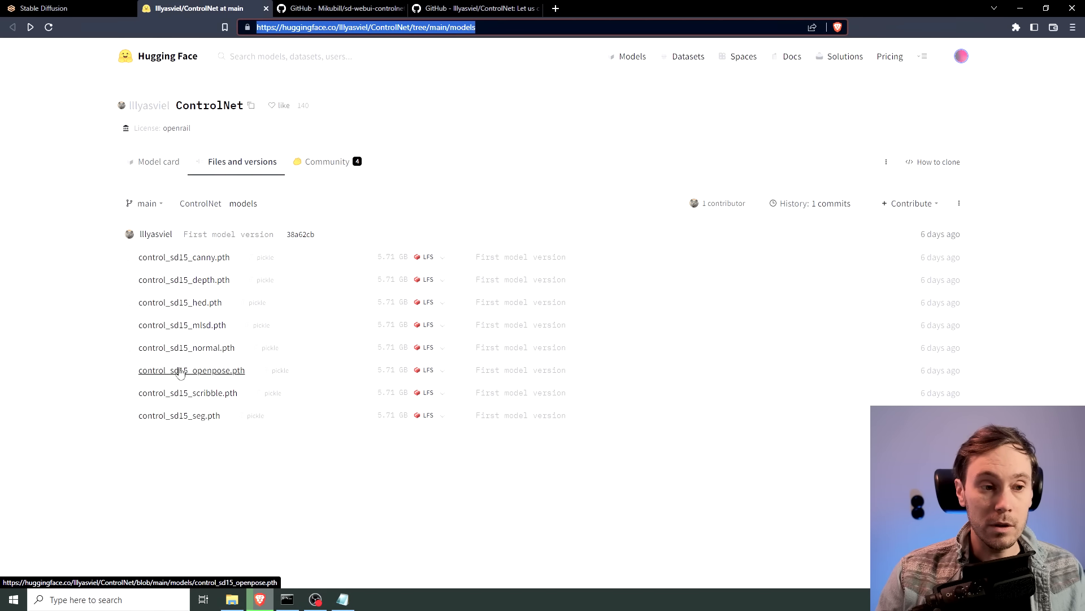
# - View the download page of control_sd15_canny.pth on Hugging Face and return to the ControlNet models list
pyautogui.click(214, 259)
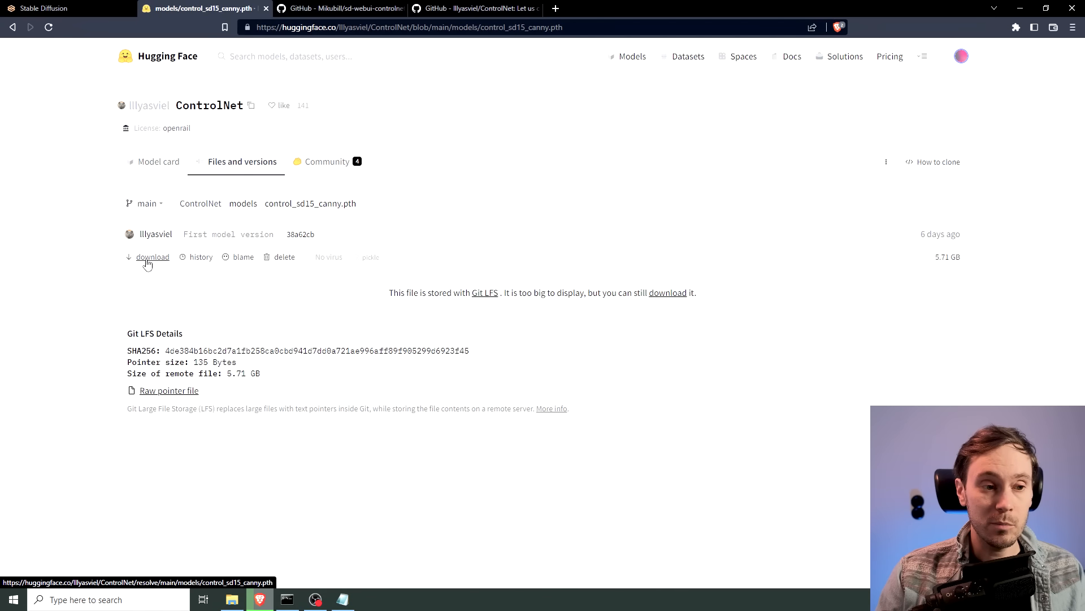
pyautogui.hotkey('alt', 'Left')
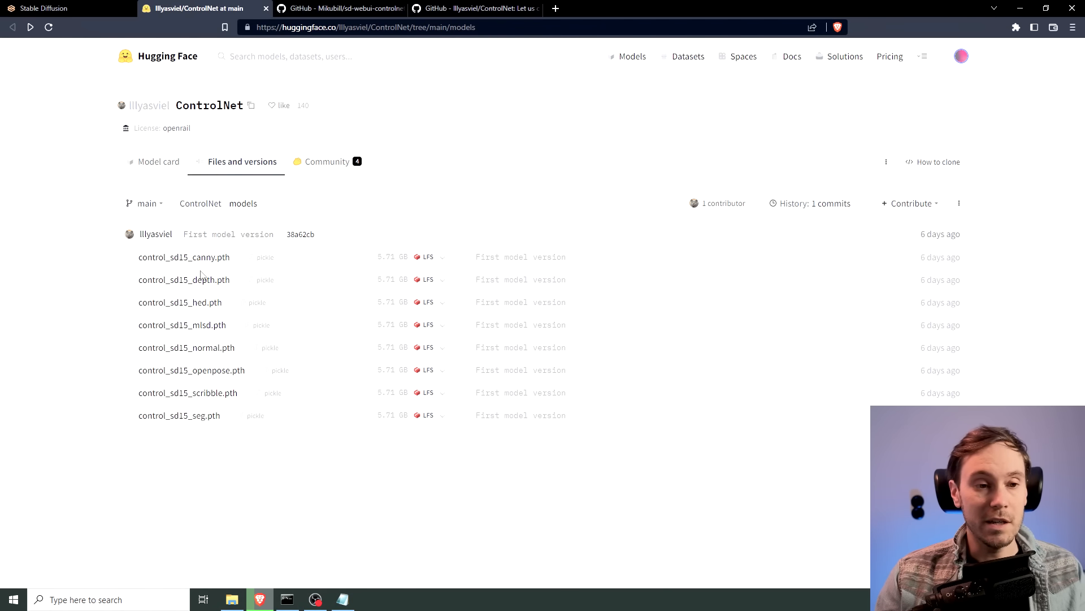
# - Bring up a Command Prompt window over the browser and look up cmd in the Windows search
pyautogui.hotkey('alt', 'Tab')
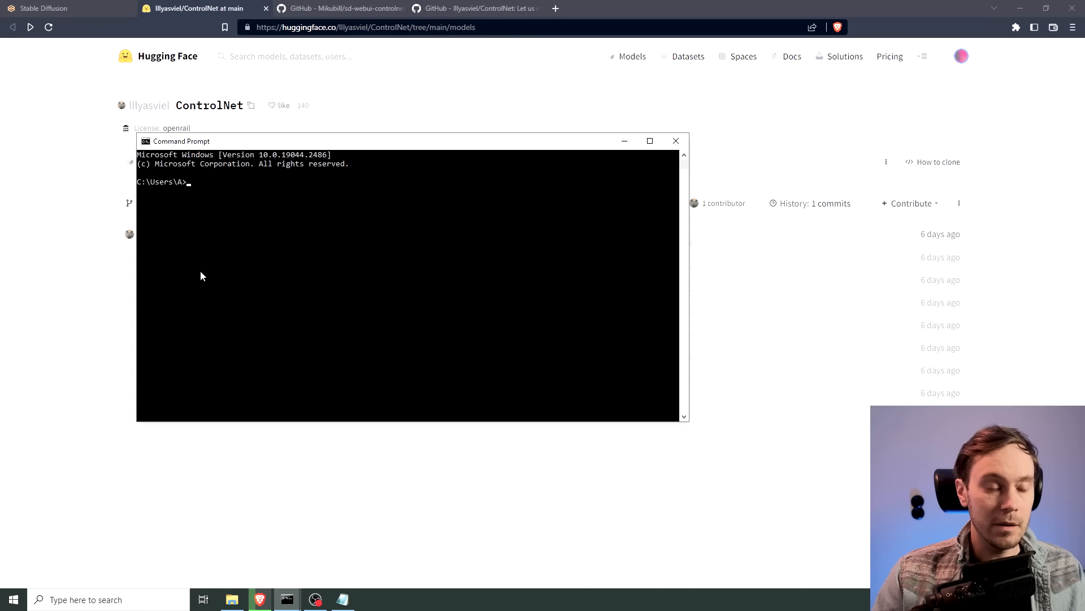
pyautogui.moveTo(424, 146); pyautogui.dragTo(512, 151)
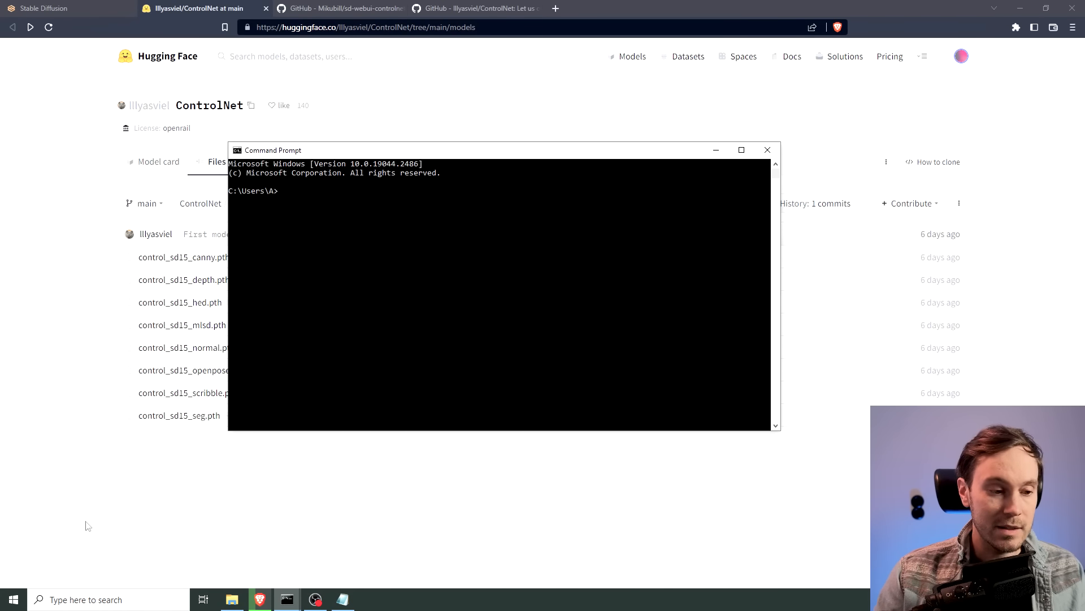
pyautogui.click(105, 598)
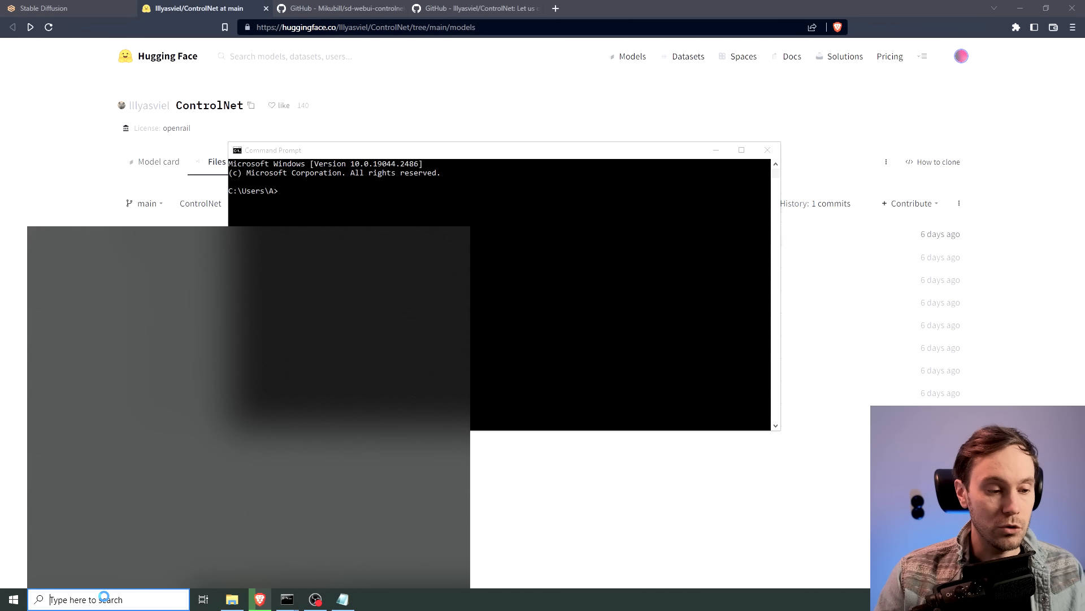
pyautogui.write('cmd')
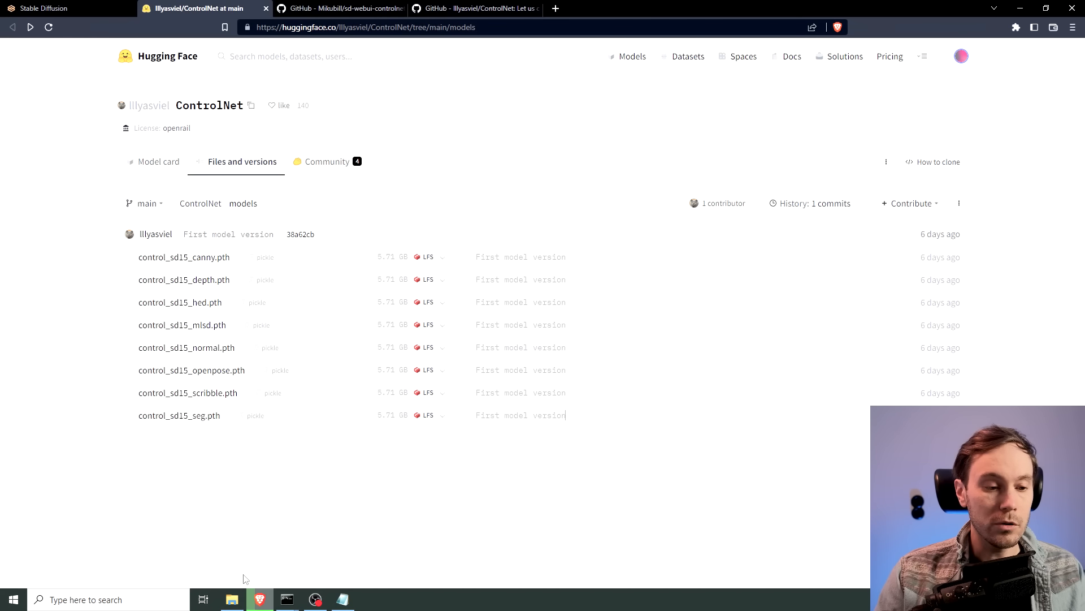
# - Open a Command Prompt from the stable-diffusion-webui folder by running cmd in its path
pyautogui.click(231, 599)
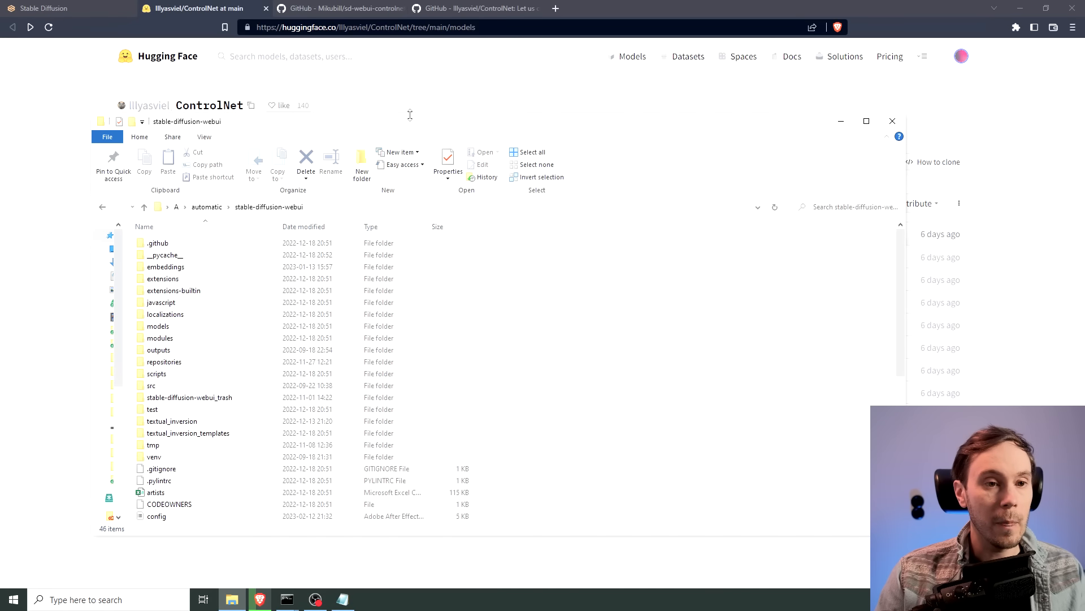
pyautogui.moveTo(411, 119); pyautogui.dragTo(566, 77)
pyautogui.click(486, 165)
pyautogui.write('cm')
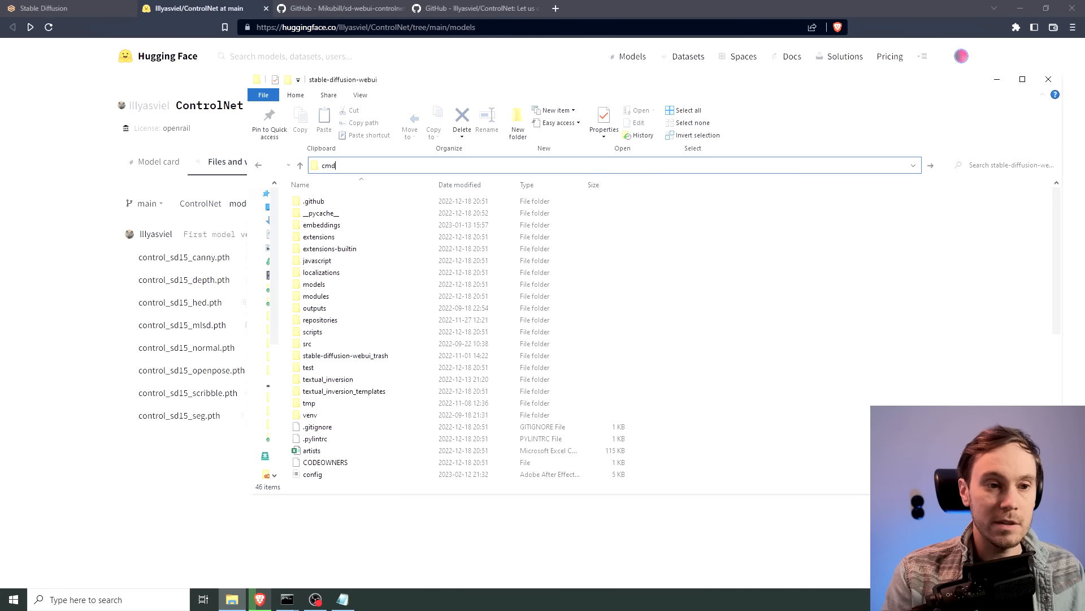
pyautogui.write('d')
pyautogui.press('Return')
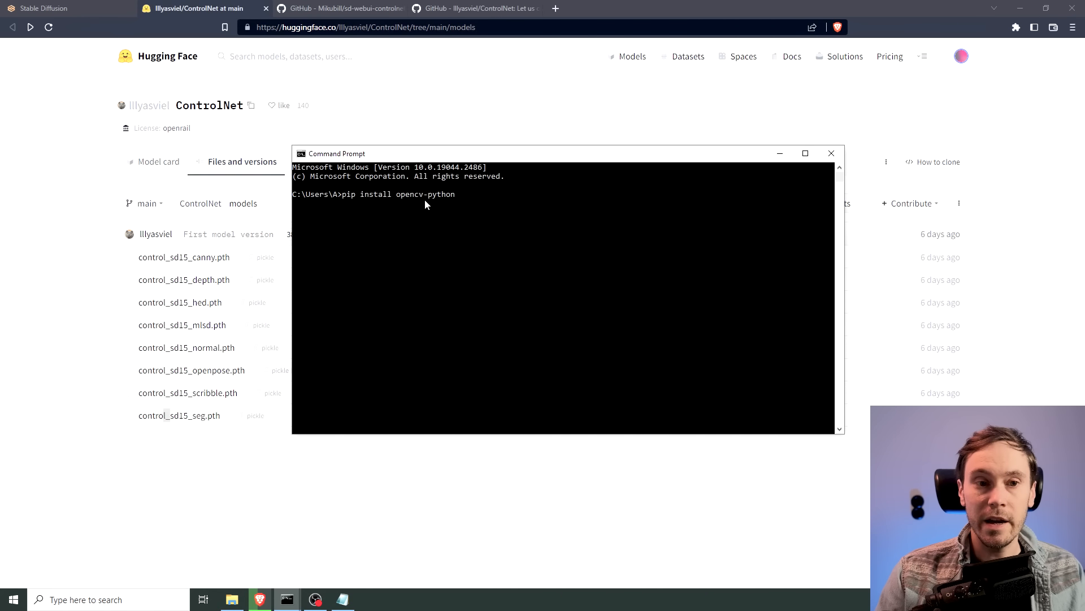
# - Run pip install opencv-python in the Command Prompt and close the window
pyautogui.press('Return')
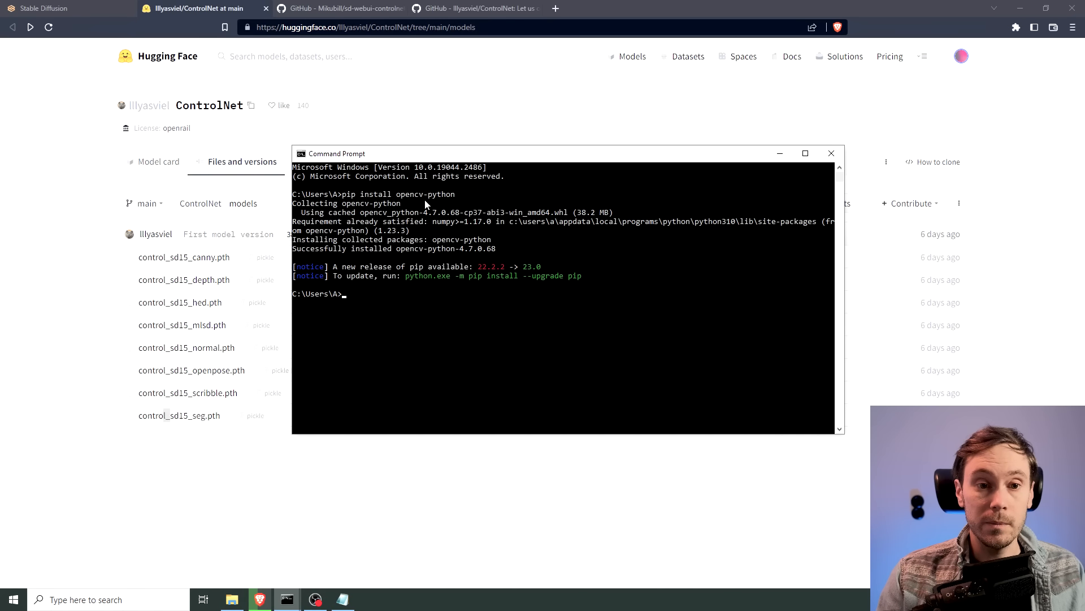
pyautogui.click(826, 158)
# - Switch to the Stable Diffusion web UI and show its installed extensions
pyautogui.click(60, 8)
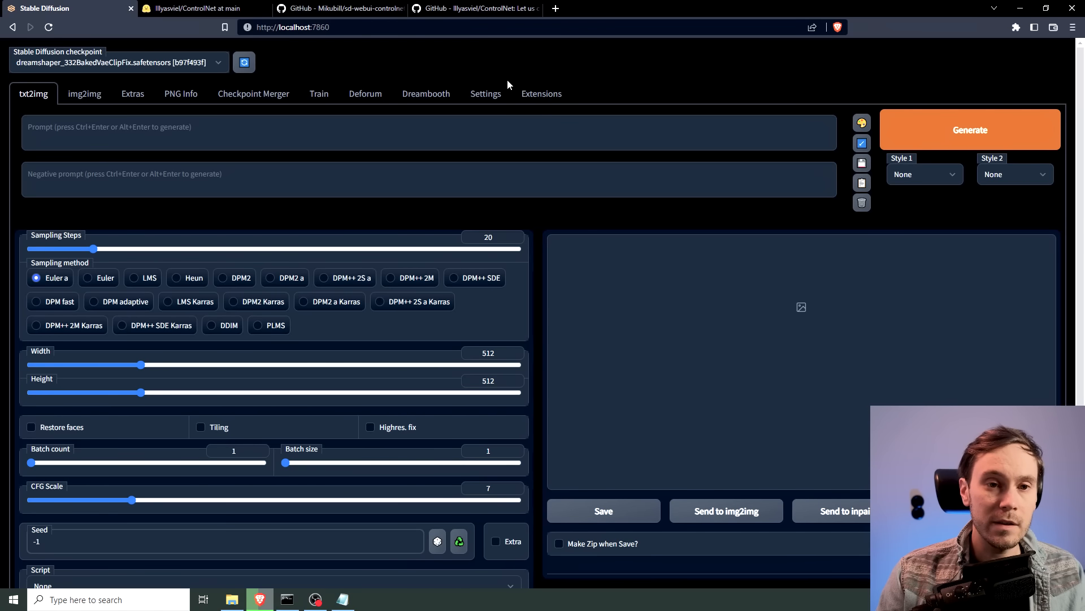
pyautogui.click(544, 96)
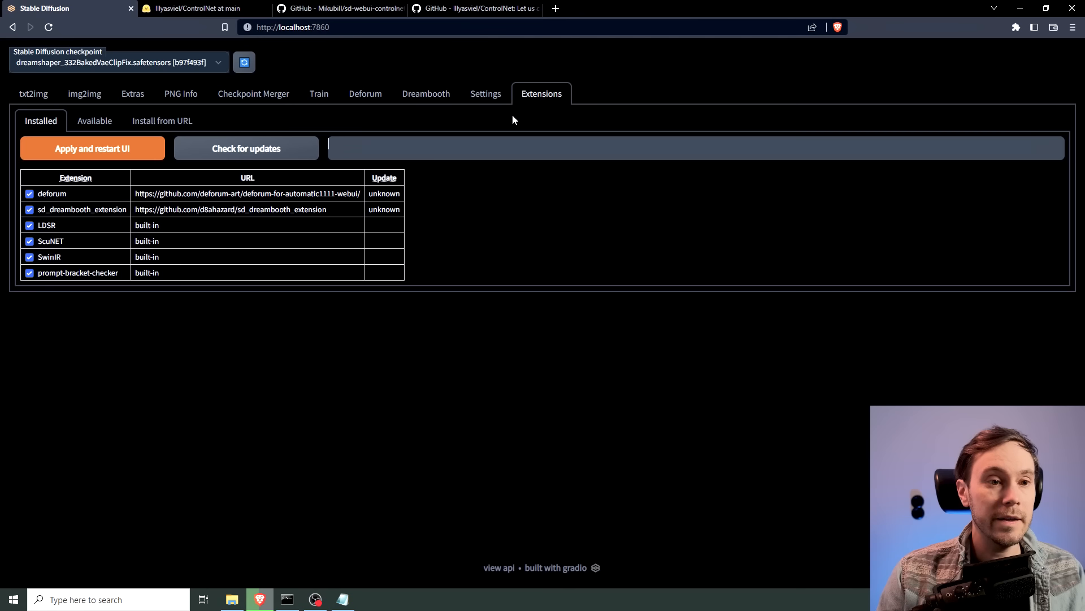
pyautogui.click(368, 157)
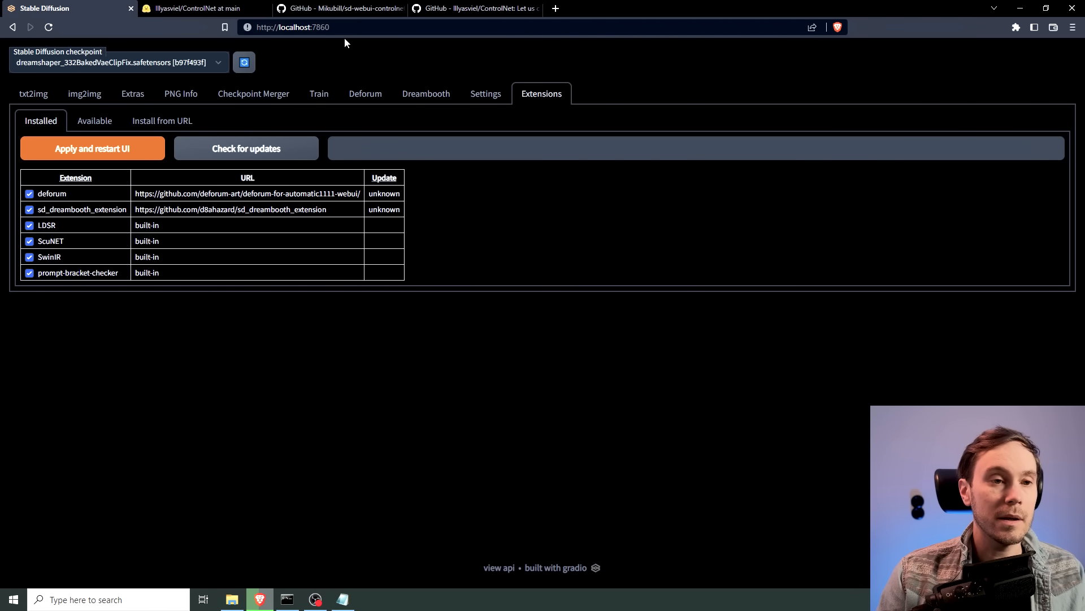
# - Copy the URL of the Mikubill/sd-webui-controlnet GitHub repository
pyautogui.click(336, 9)
pyautogui.click(439, 28)
pyautogui.hotkey('ctrl', 'c')
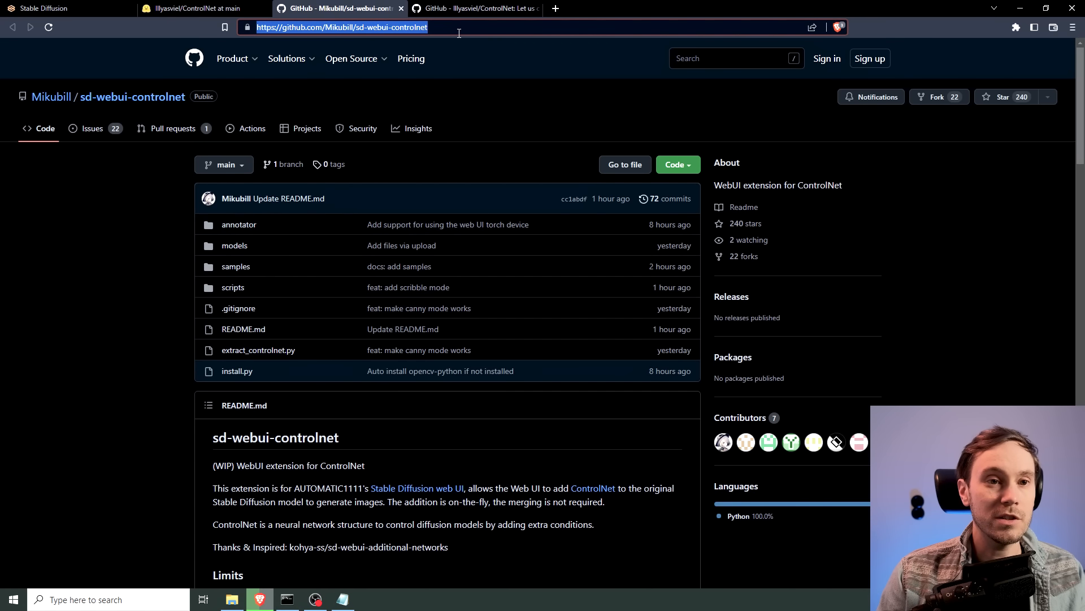
pyautogui.click(45, 8)
pyautogui.click(159, 120)
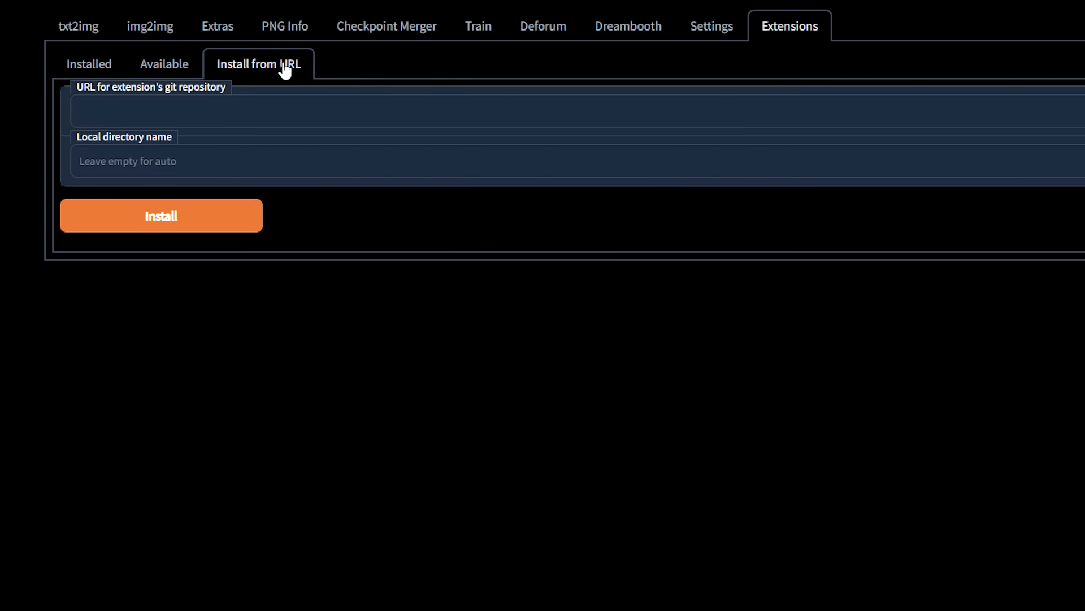
pyautogui.click(266, 111)
pyautogui.hotkey('ctrl', 'v')
pyautogui.click(175, 222)
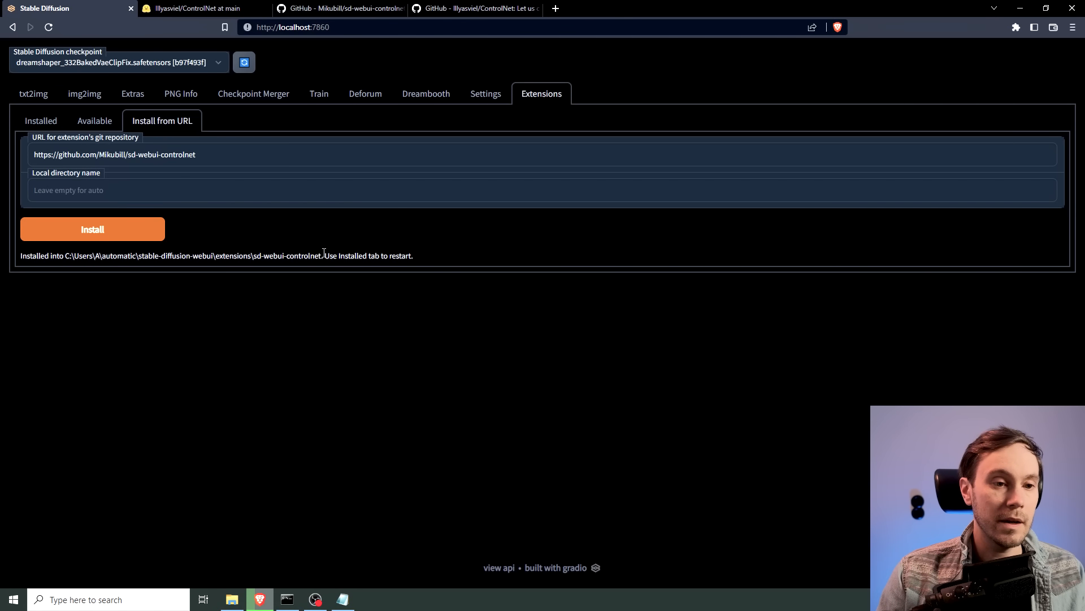
# - Apply the newly installed ControlNet extension by restarting the web UI from the installed extensions list
pyautogui.moveTo(326, 256); pyautogui.dragTo(413, 255)
pyautogui.click(404, 259)
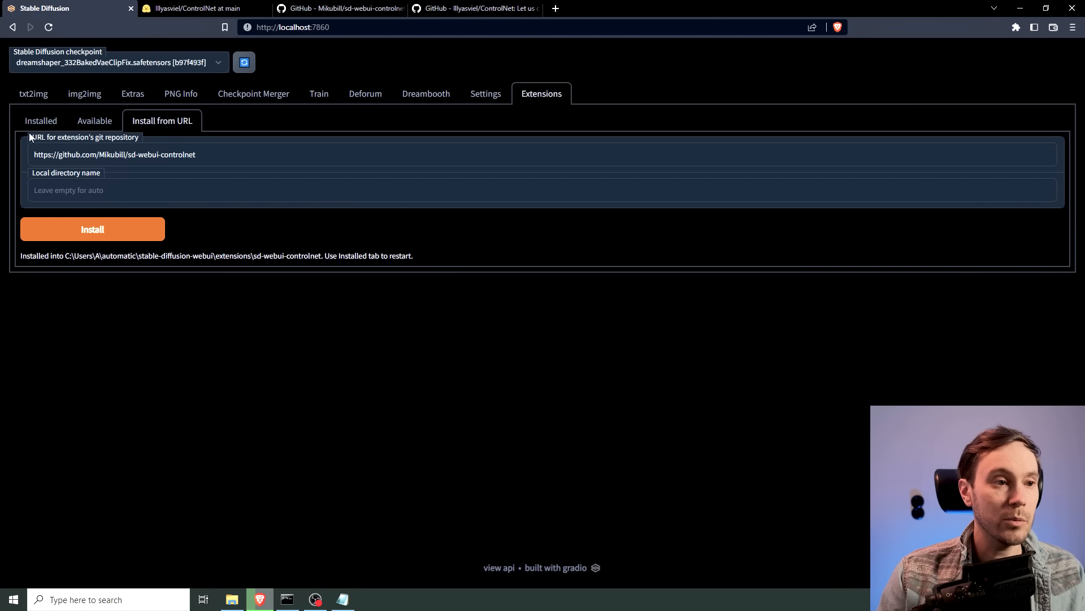
pyautogui.click(47, 122)
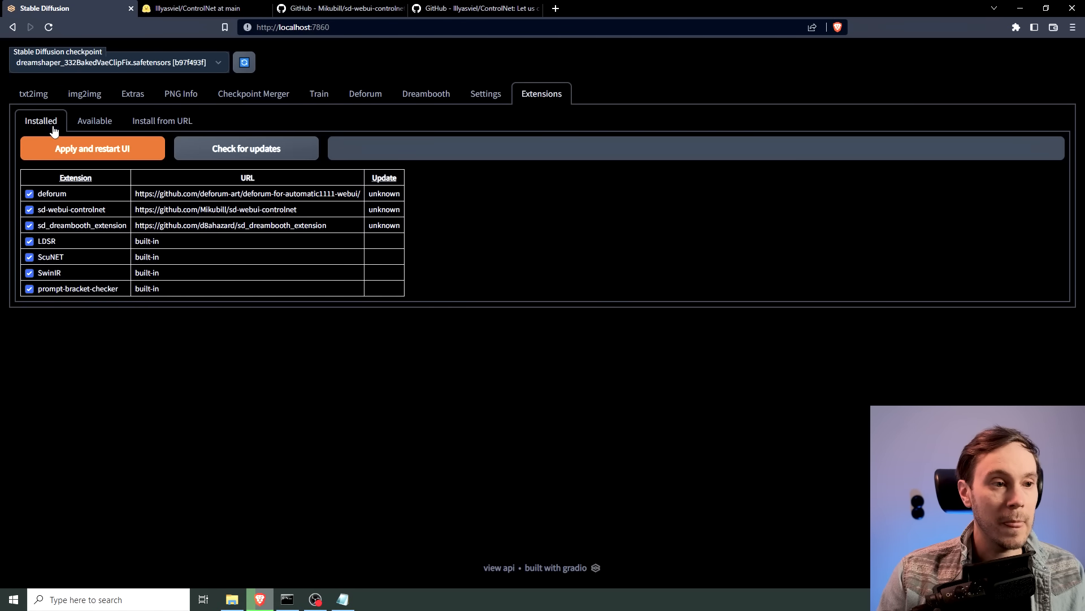
pyautogui.click(114, 149)
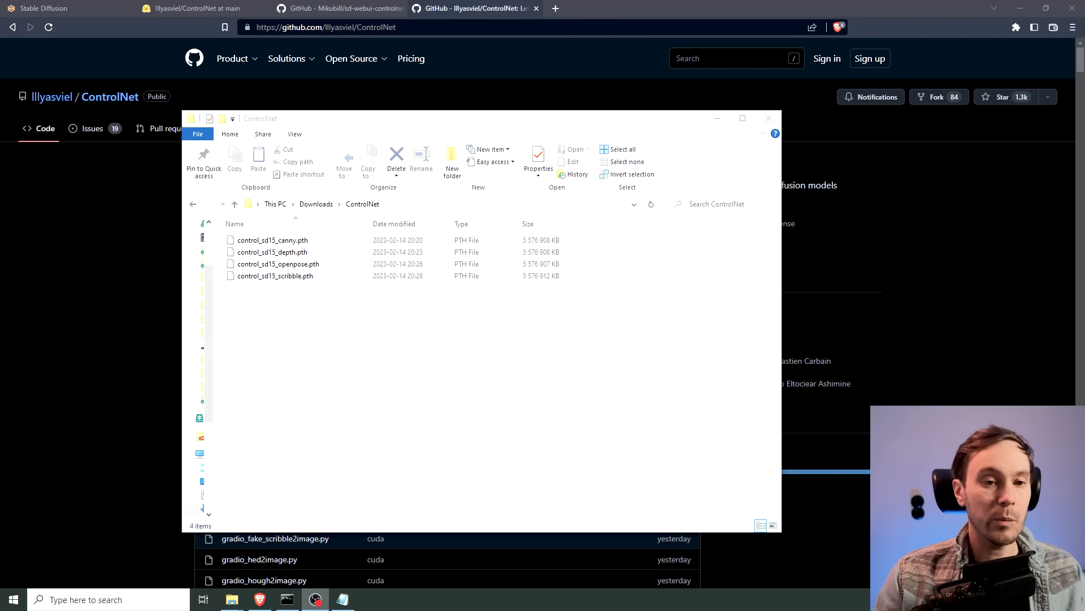
# - Move the canny, depth, openpose and scribble control_sd15 .pth files from Downloads\ControlNet into the models folder inside extensions\sd-webui-controlnet
pyautogui.click(314, 335)
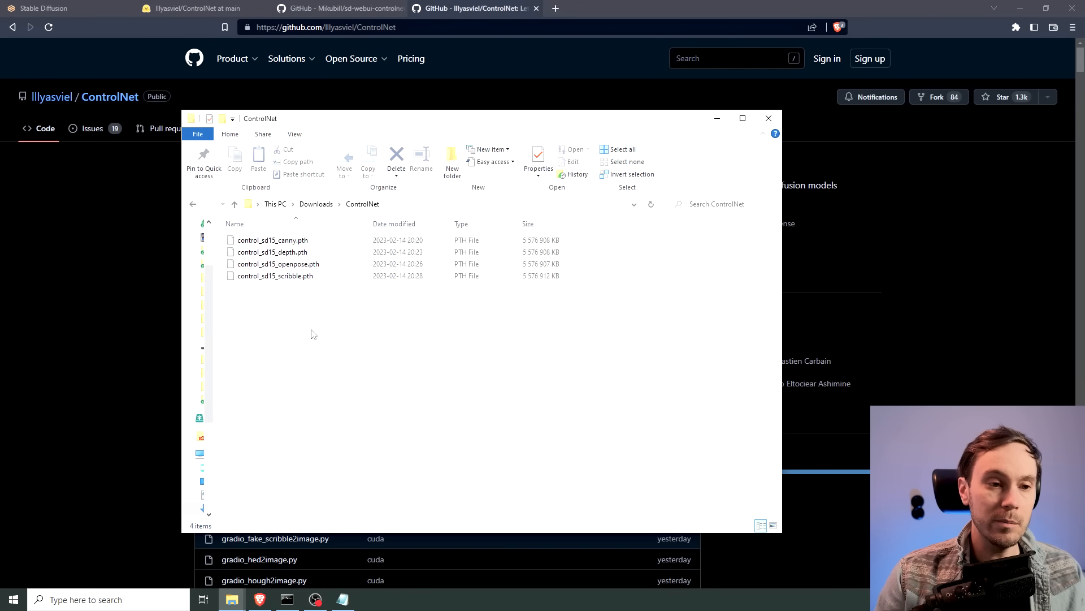
pyautogui.moveTo(340, 335); pyautogui.dragTo(228, 222)
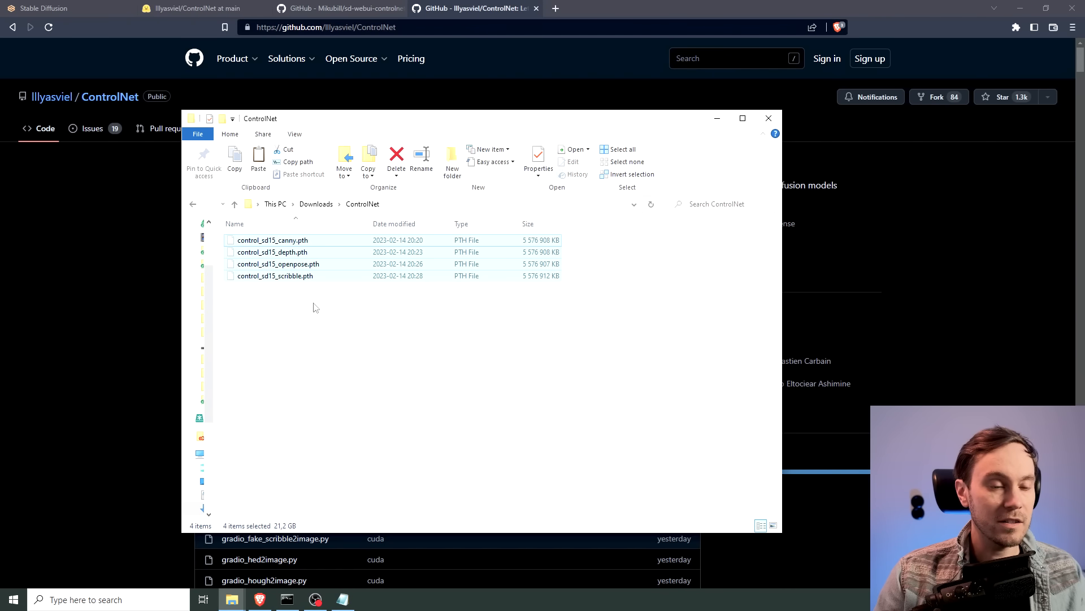
pyautogui.moveTo(0, 127); pyautogui.dragTo(670, 126)
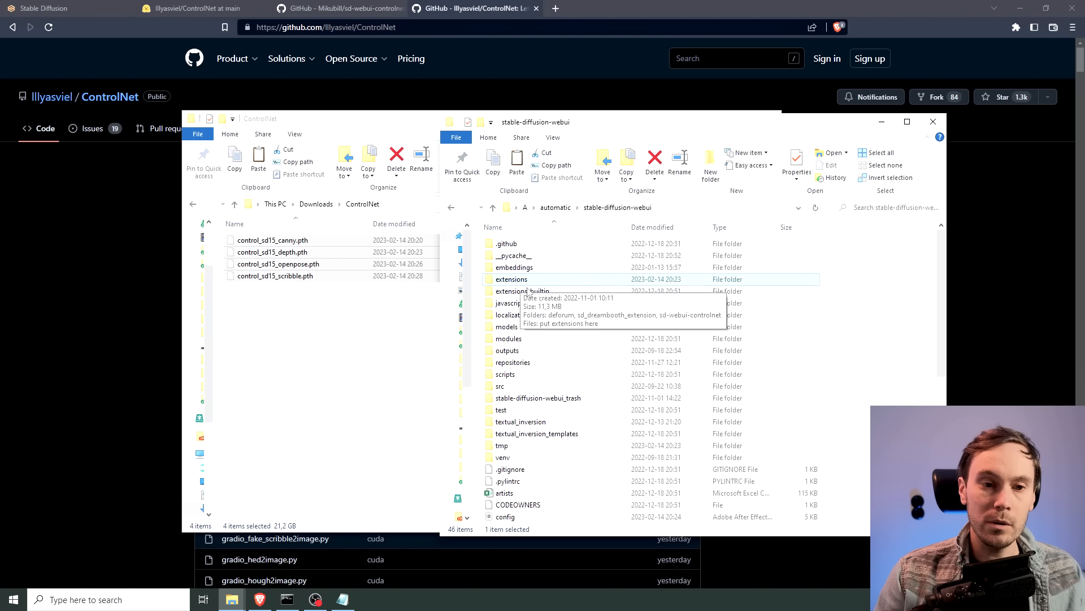
pyautogui.doubleClick(512, 281)
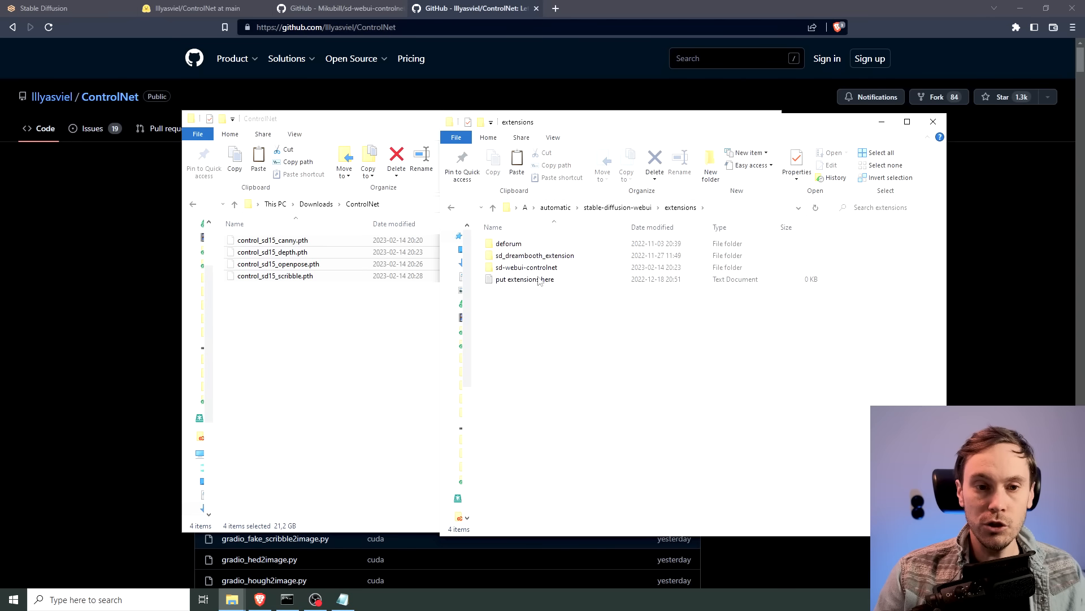
pyautogui.doubleClick(509, 268)
pyautogui.doubleClick(507, 255)
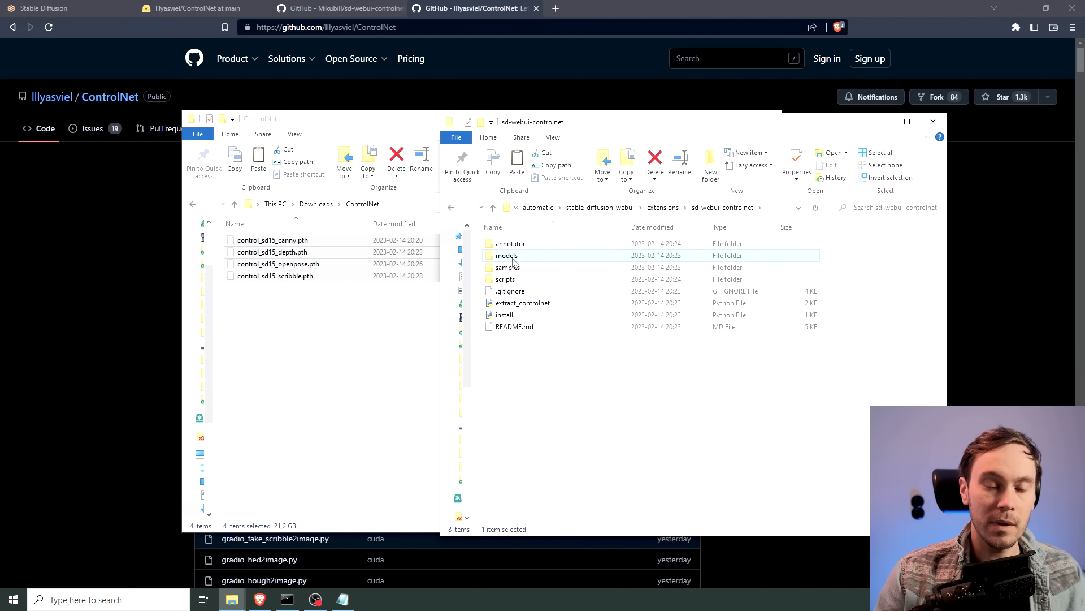
pyautogui.hotkey('ctrl', 'v')
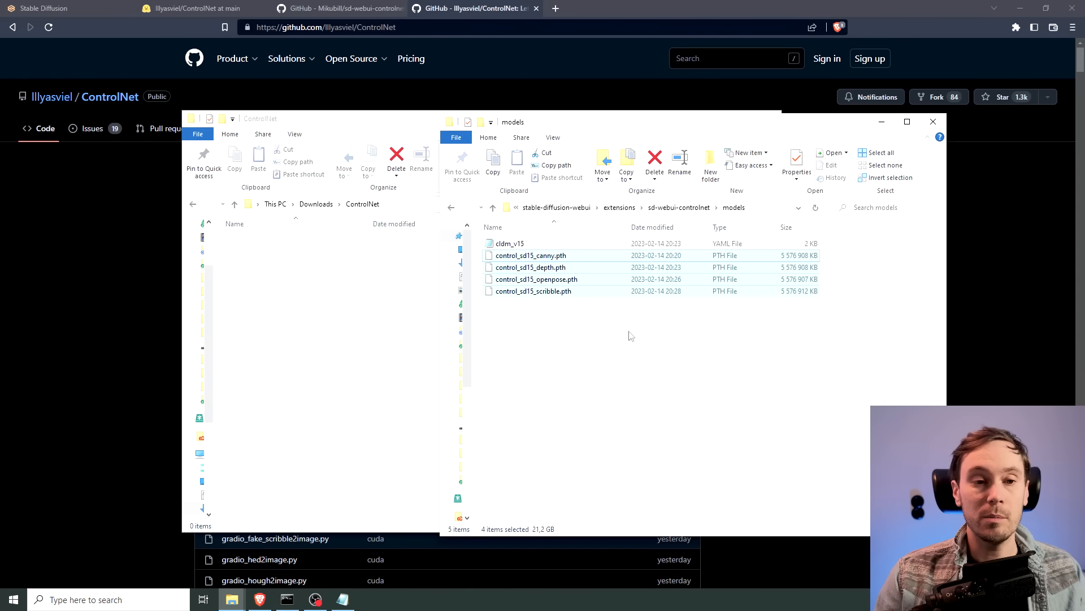
# - Close the ControlNet downloads folder window and the extension's models folder window
pyautogui.click(764, 112)
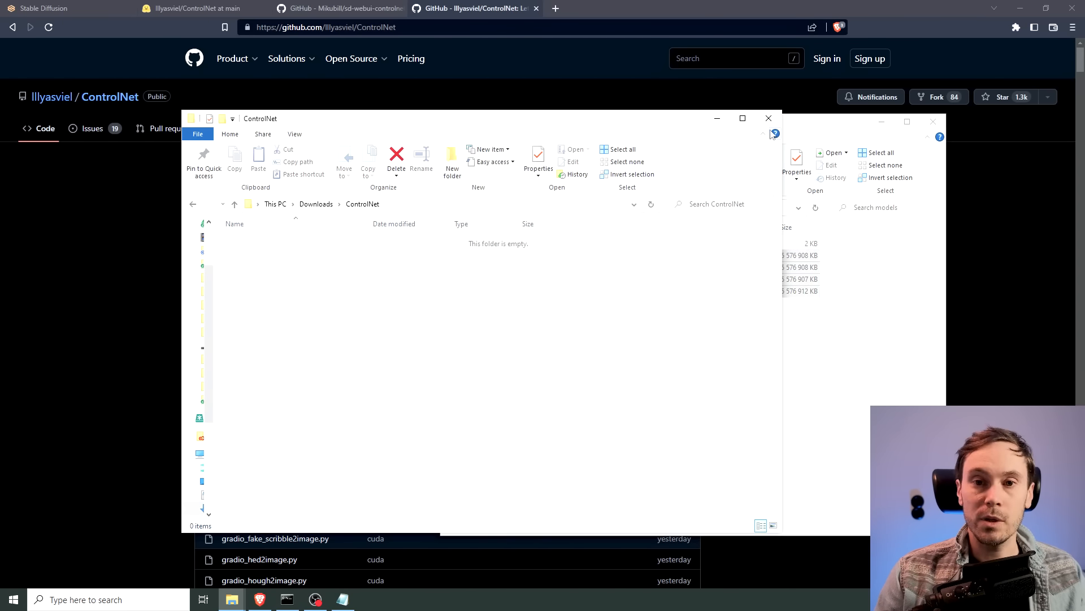
pyautogui.click(769, 119)
pyautogui.click(934, 122)
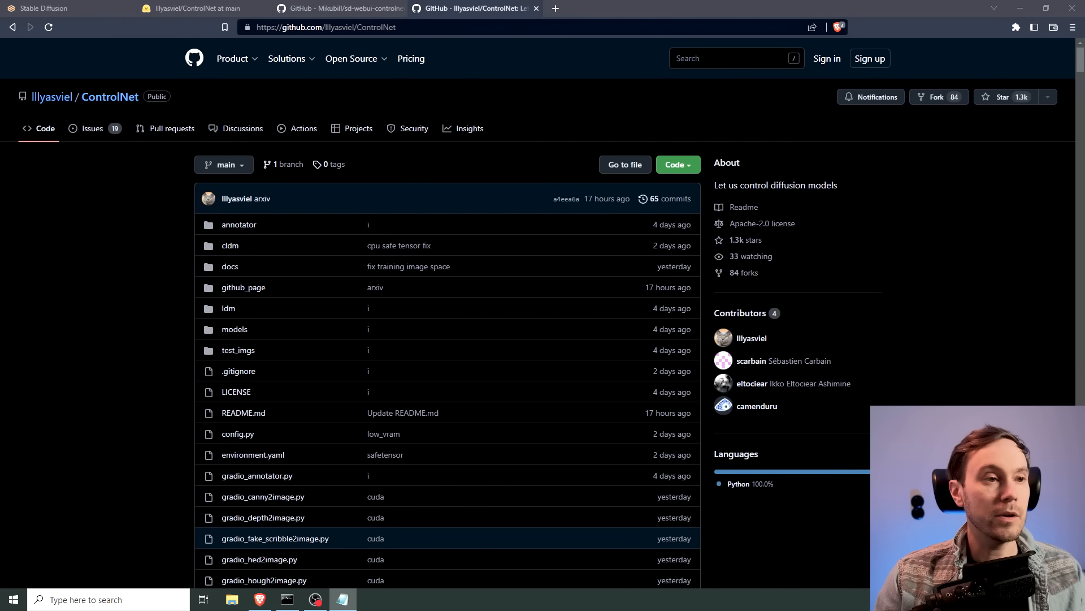
# - Return to the Stable Diffusion web UI and check the txt2img page for the ControlNet section
pyautogui.click(69, 10)
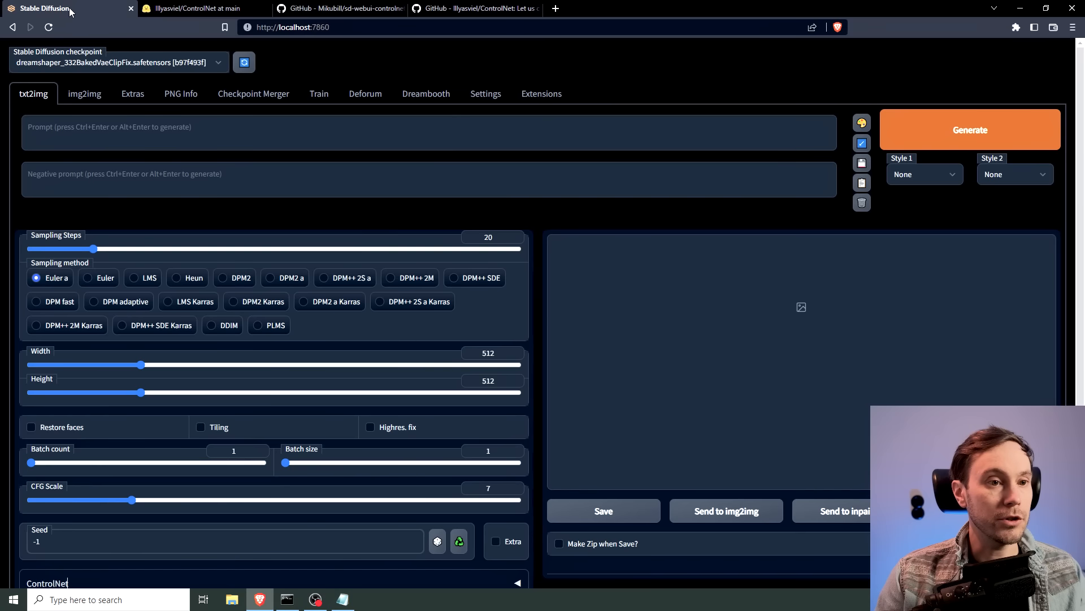
pyautogui.scroll(-2, 74, 502)
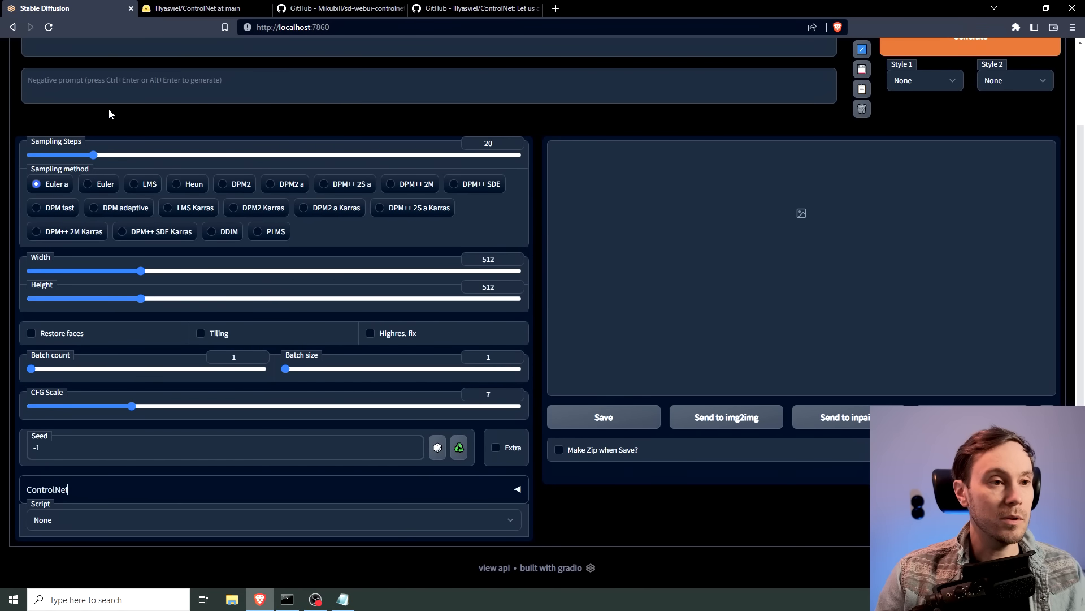
pyautogui.scroll(2, 111, 135)
pyautogui.scroll(-2, 135, 266)
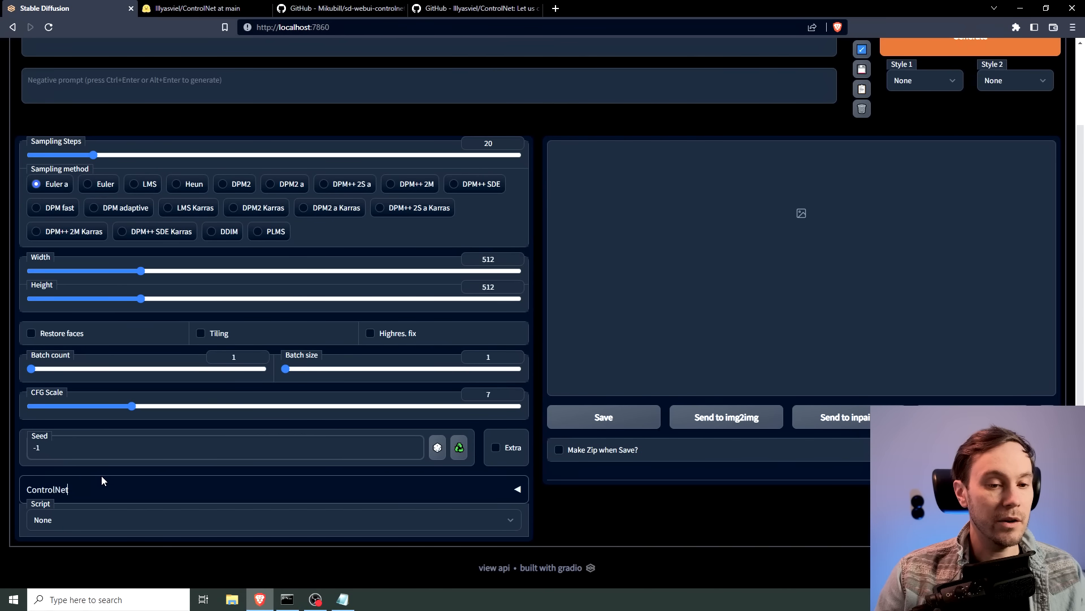
pyautogui.scroll(2, 109, 419)
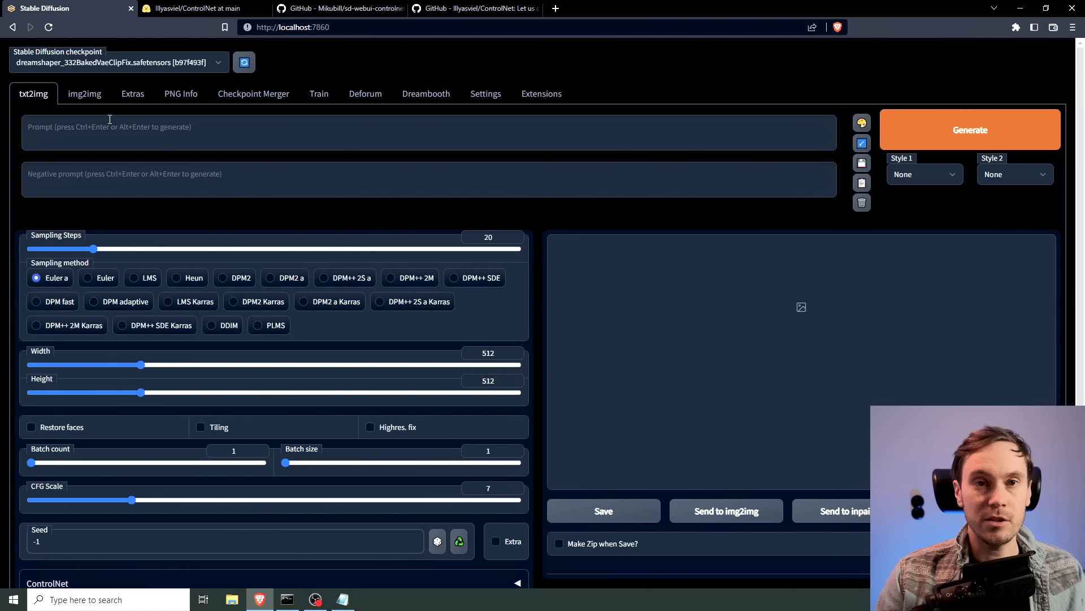
# - Generate a txt2img image with the prompt "pencil sketch of ballerina" and send it to img2img
pyautogui.click(155, 136)
pyautogui.hotkey('ctrl', 'v')
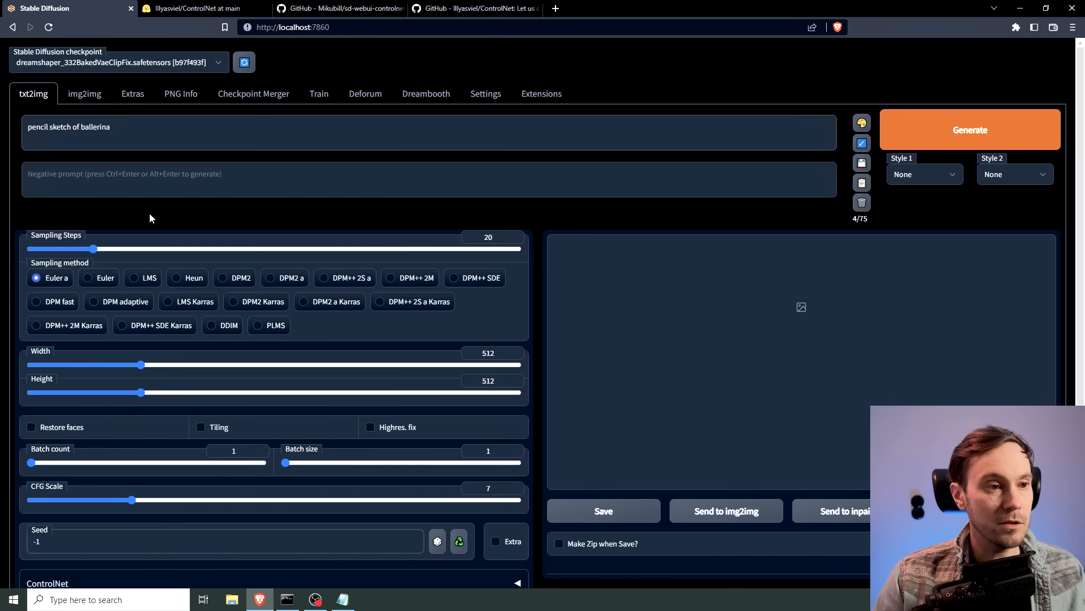
pyautogui.click(947, 119)
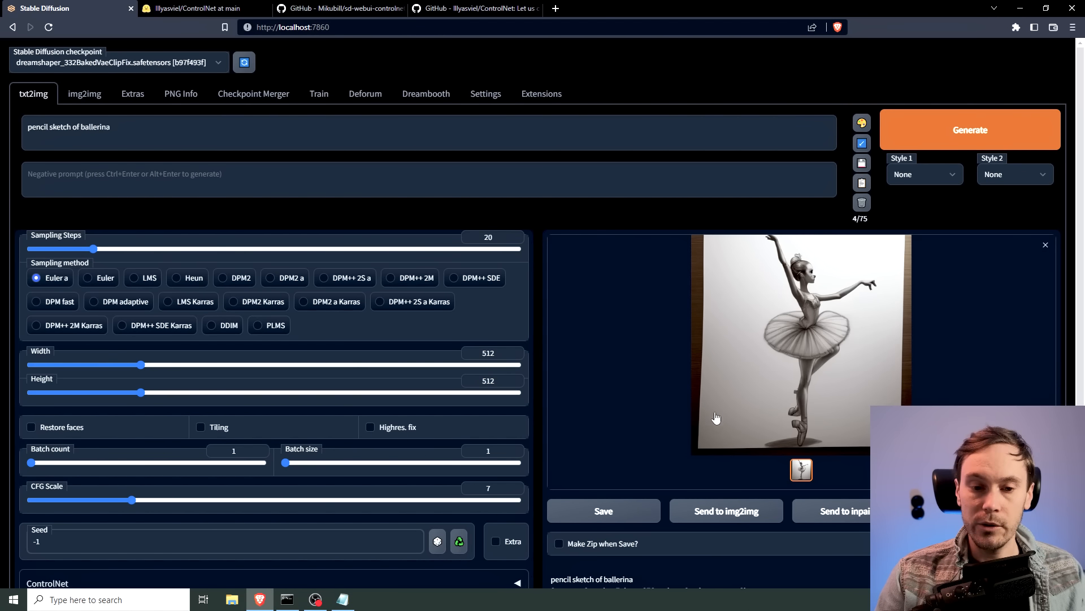
pyautogui.click(723, 512)
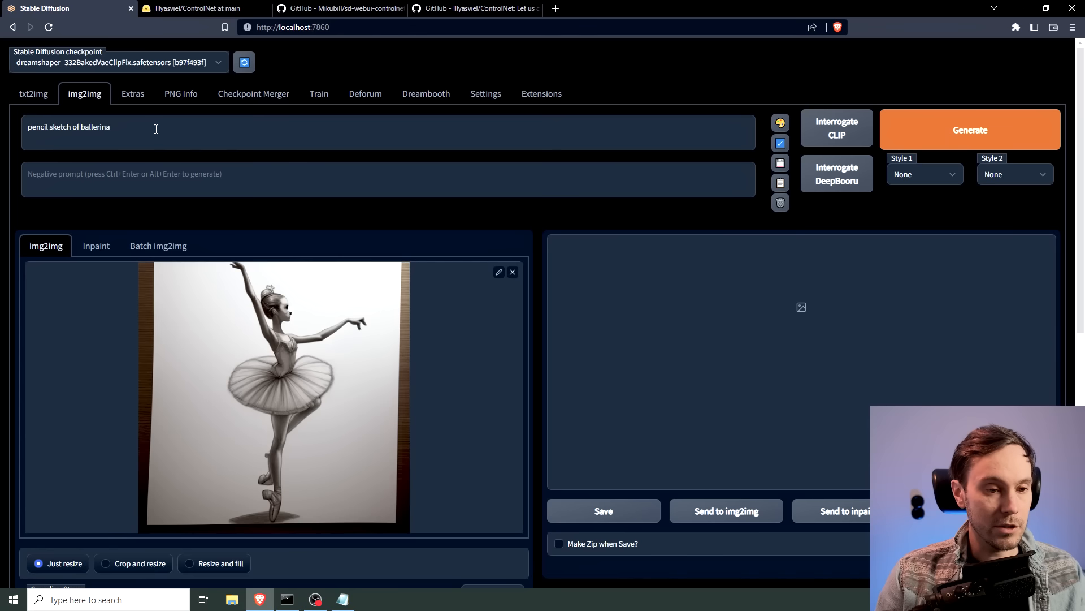
# - Replace the img2img prompt with "ballerina dancing in a colorful space nebula, swirling with saturated colors"
pyautogui.moveTo(127, 129); pyautogui.dragTo(27, 128)
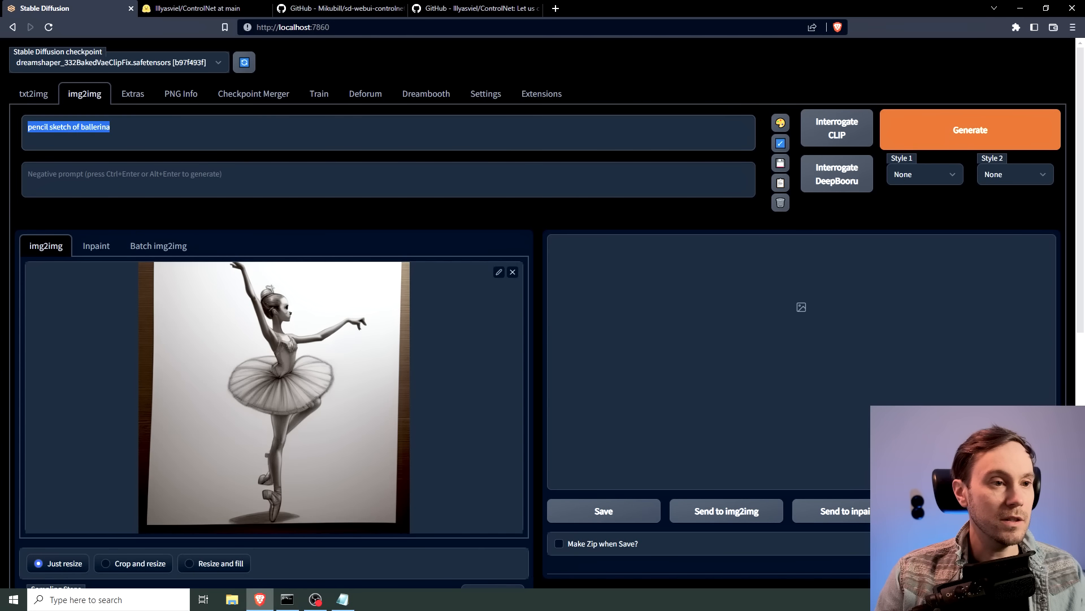
pyautogui.write('ballerin')
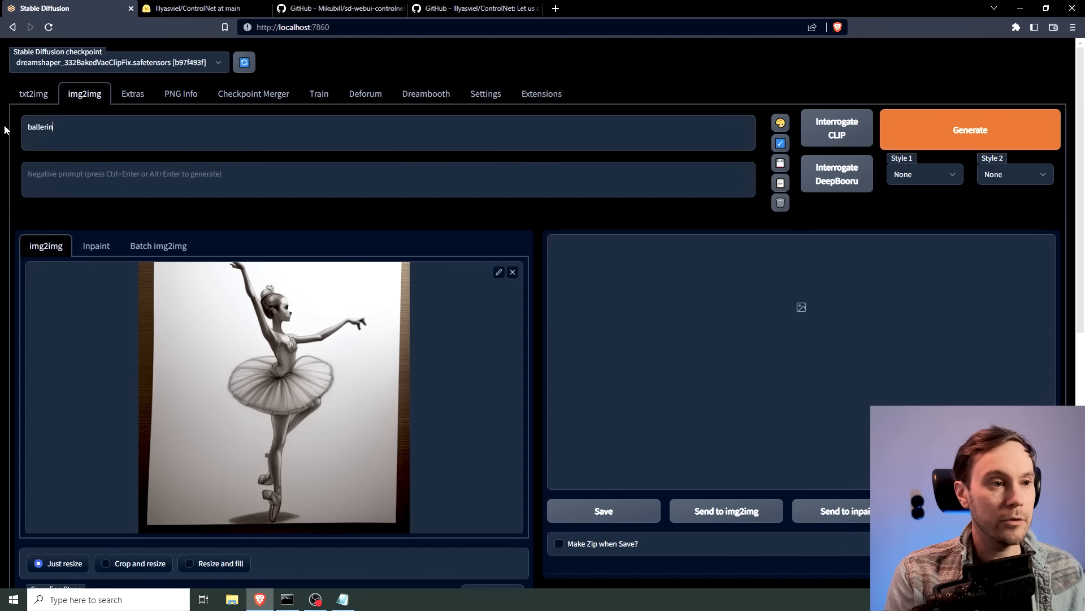
pyautogui.write('a dancing in a ')
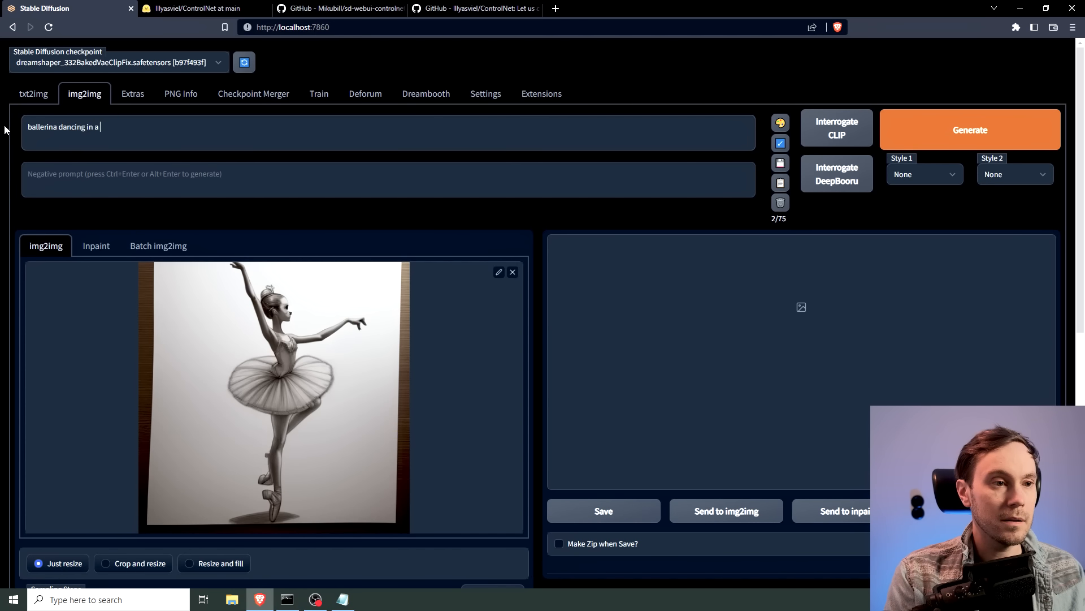
pyautogui.write('colorful space nebu')
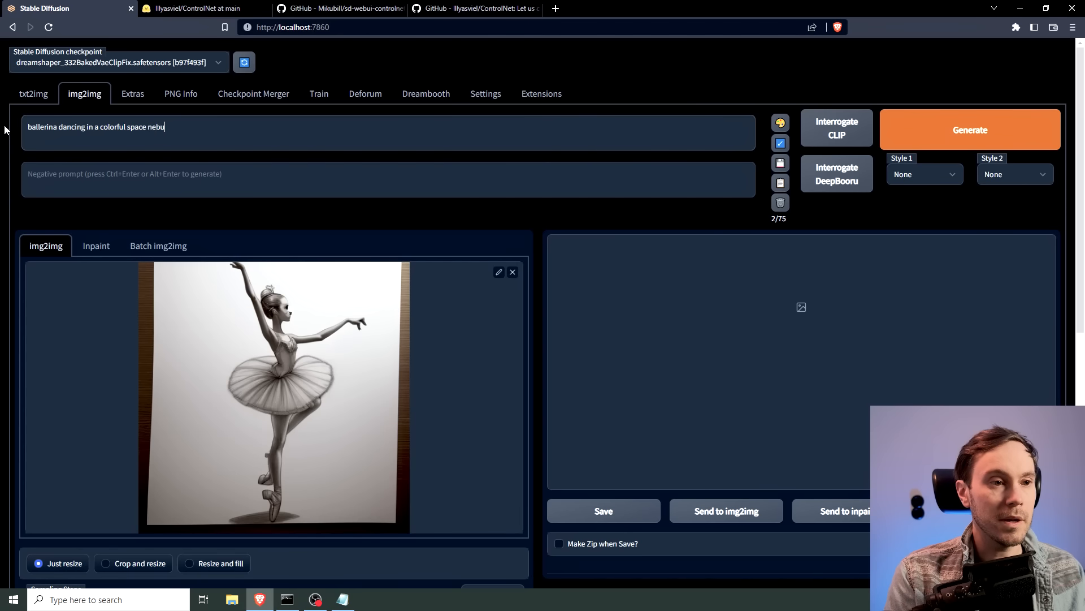
pyautogui.write('la, swirling w')
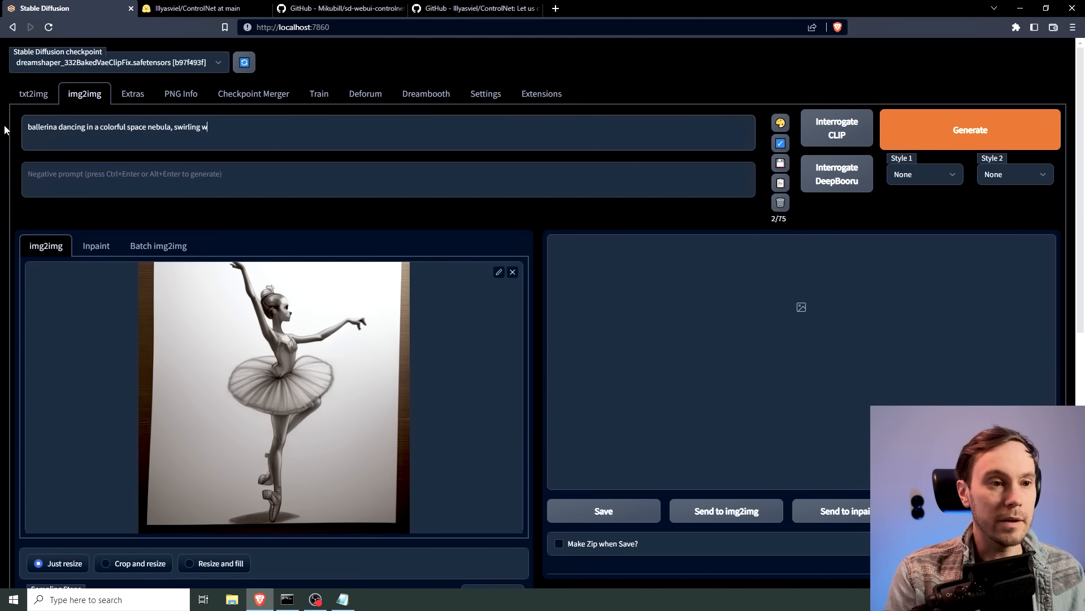
pyautogui.write('ith saturad')
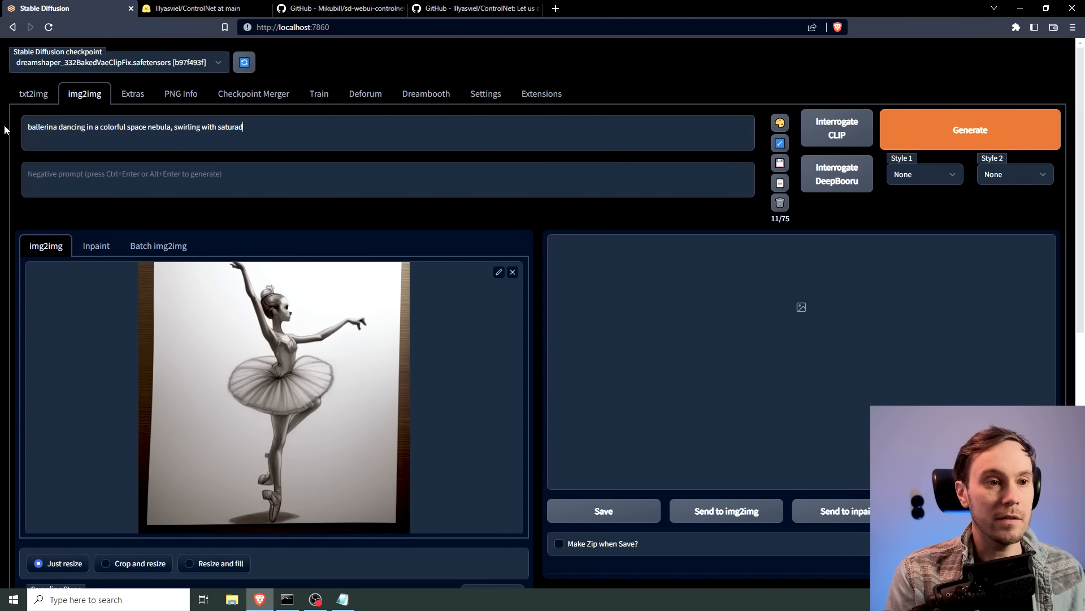
pyautogui.write('ted colors')
# - Expand the ControlNet section of img2img, check the available models and refresh the model list
pyautogui.scroll(-8, 138, 250)
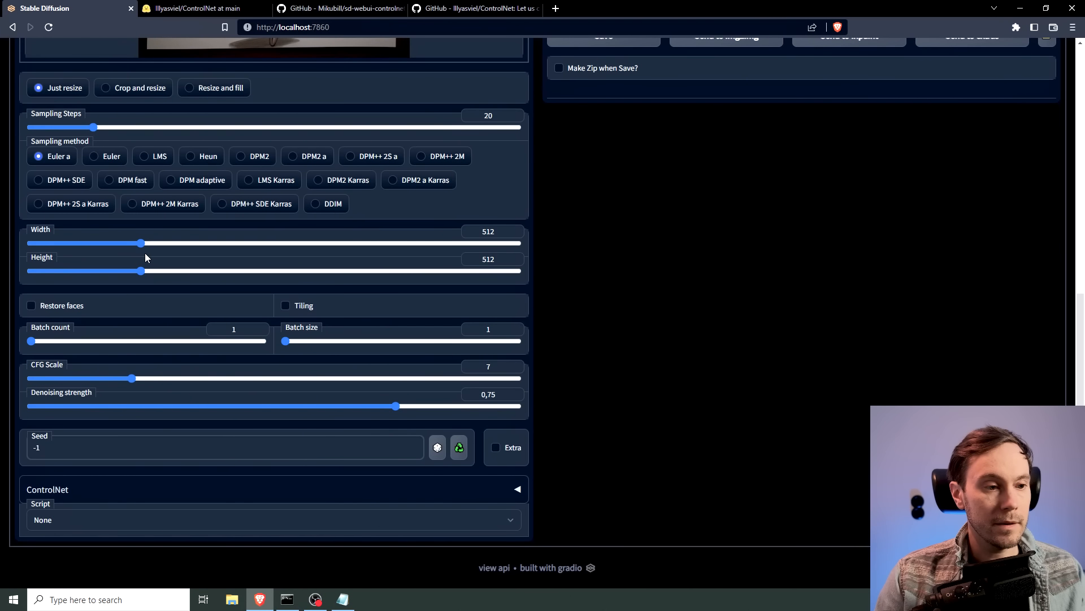
pyautogui.click(96, 491)
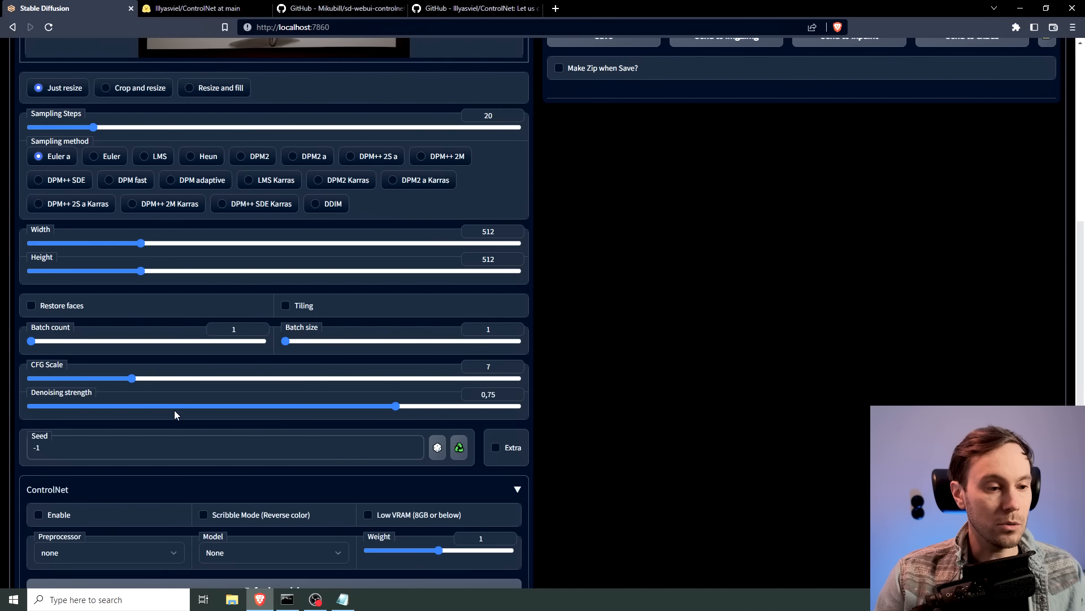
pyautogui.scroll(-3, 174, 396)
pyautogui.click(337, 386)
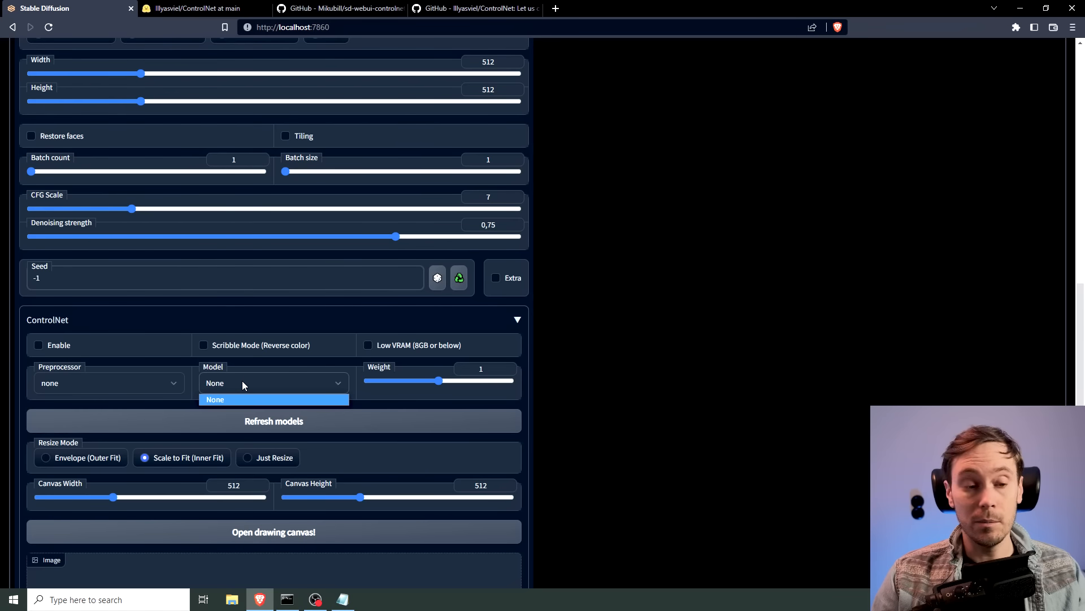
pyautogui.click(242, 381)
pyautogui.click(276, 423)
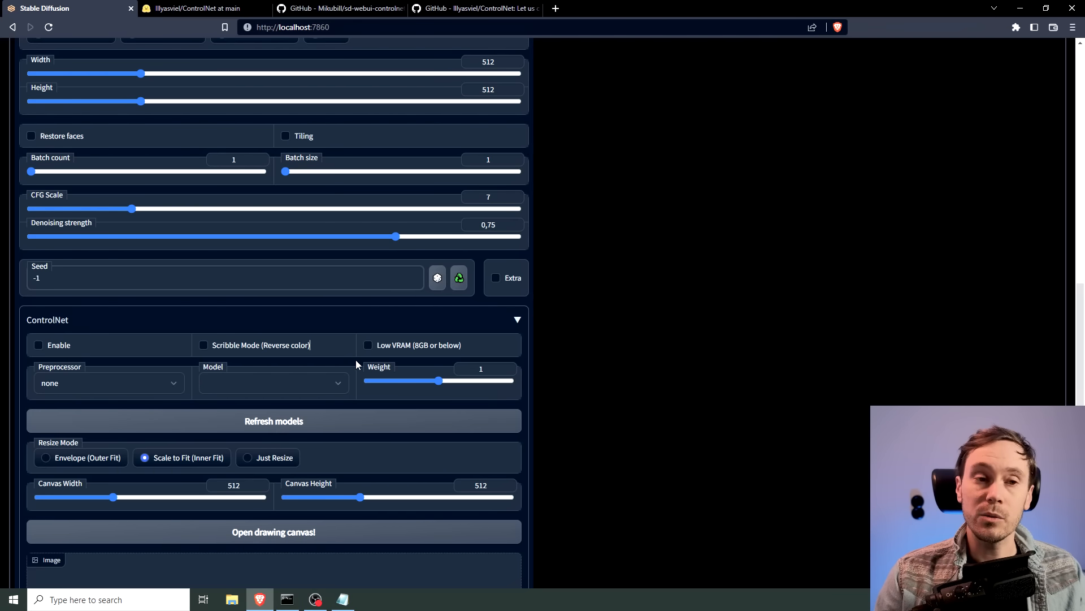
# - Apply the installed extensions and restart the UI, then check the ControlNet model choices in img2img again
pyautogui.scroll(10, 354, 358)
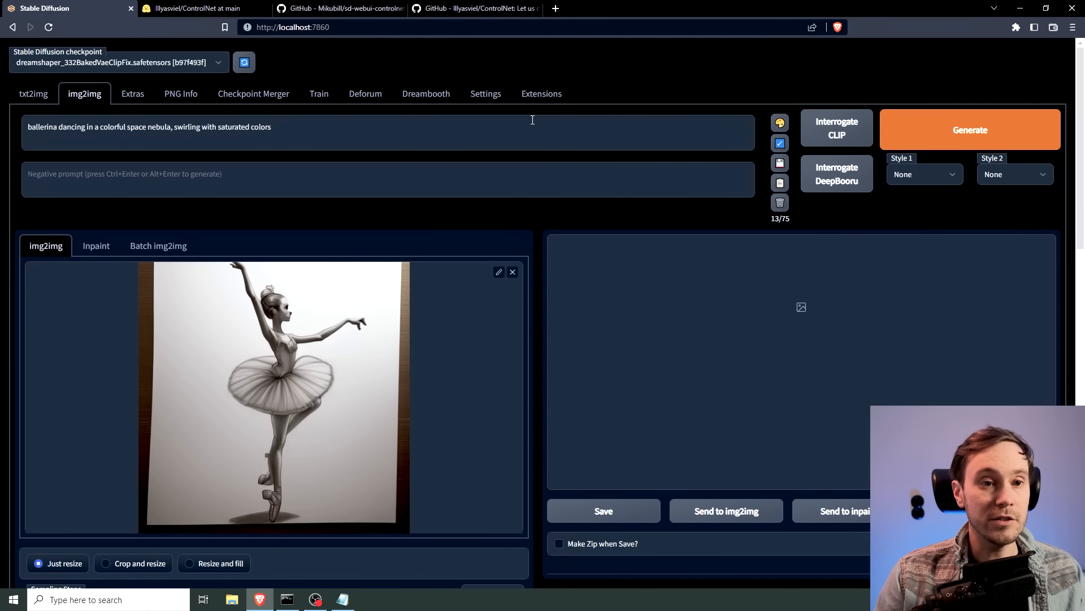
pyautogui.click(540, 97)
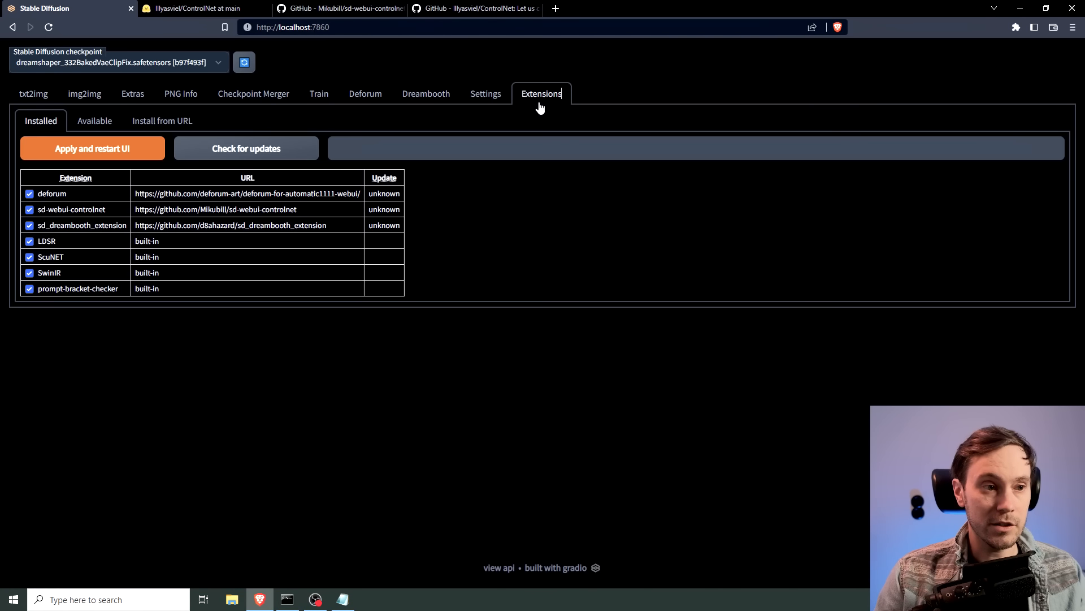
pyautogui.click(104, 153)
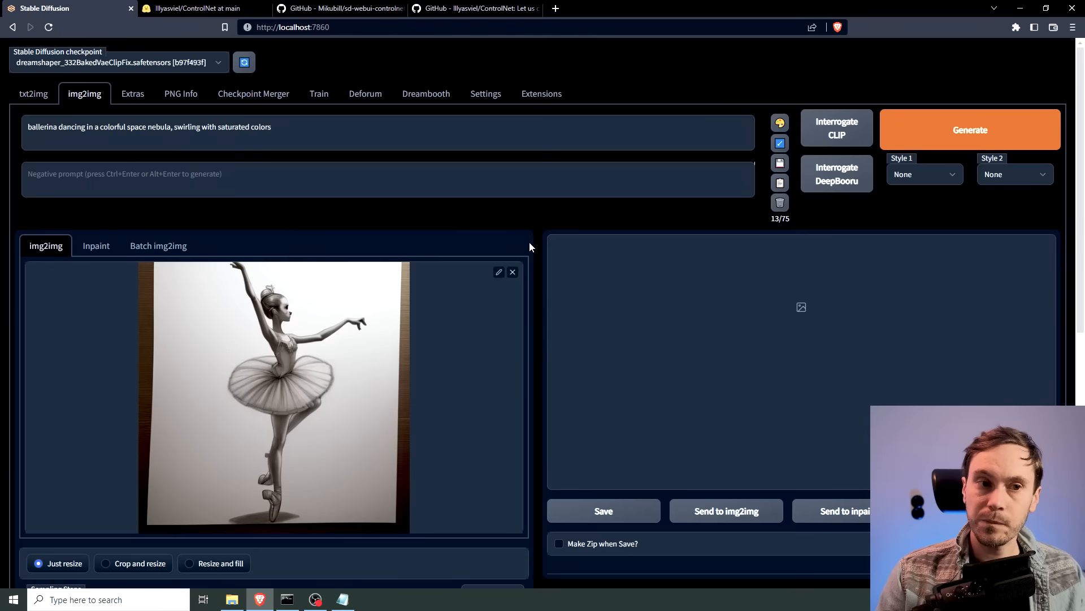
pyautogui.scroll(-10, 534, 243)
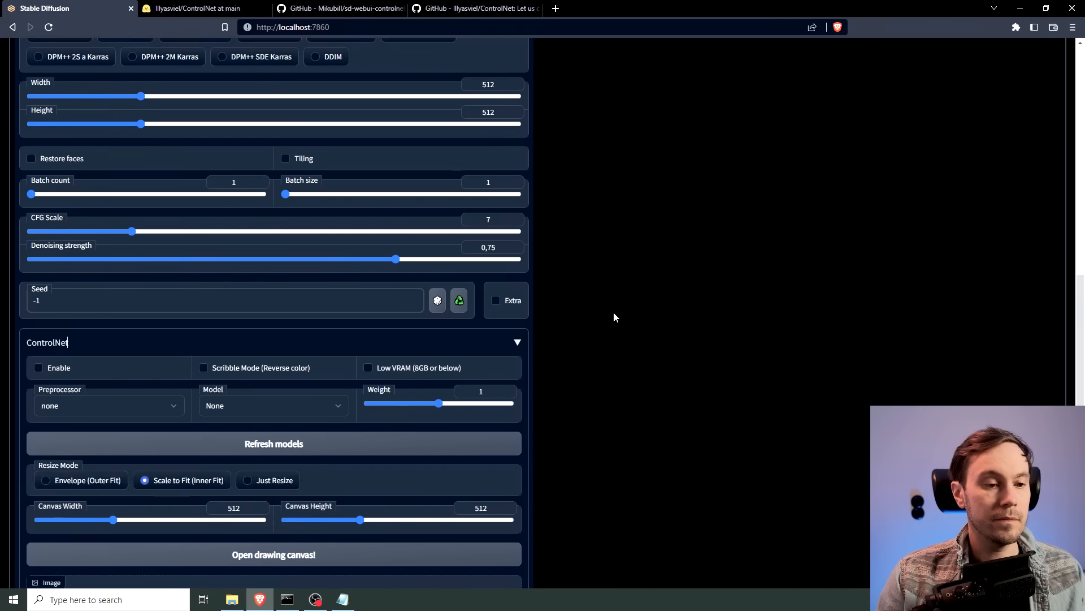
pyautogui.scroll(-3, 614, 317)
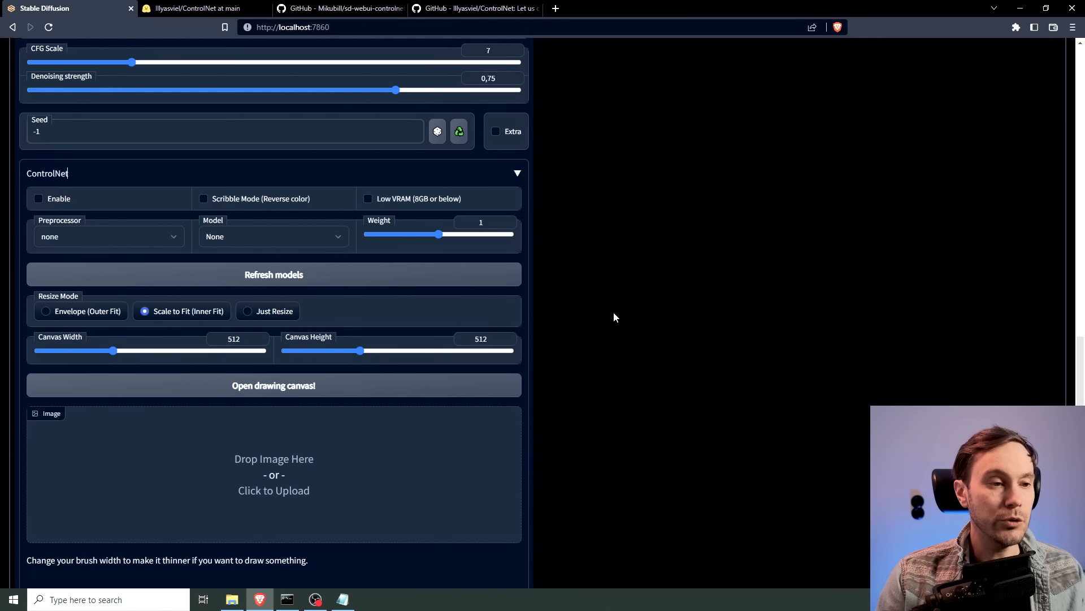
pyautogui.click(338, 238)
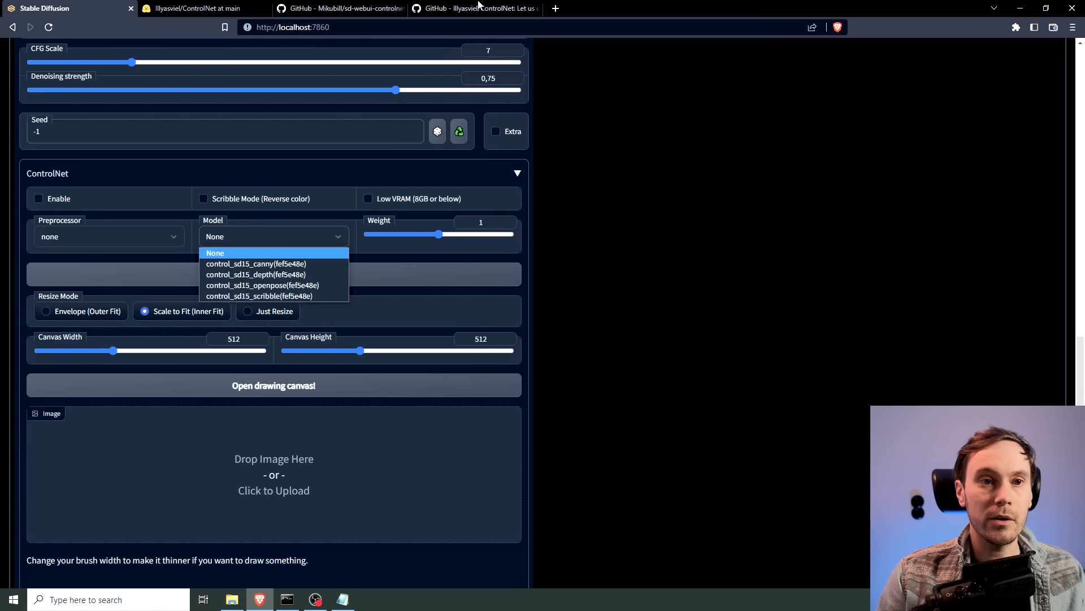
# - Switch to the ControlNet GitHub page and examine the README examples for canny edges, scribble, human pose and depth
pyautogui.click(477, 8)
pyautogui.scroll(-8, 805, 332)
pyautogui.scroll(-4, 798, 337)
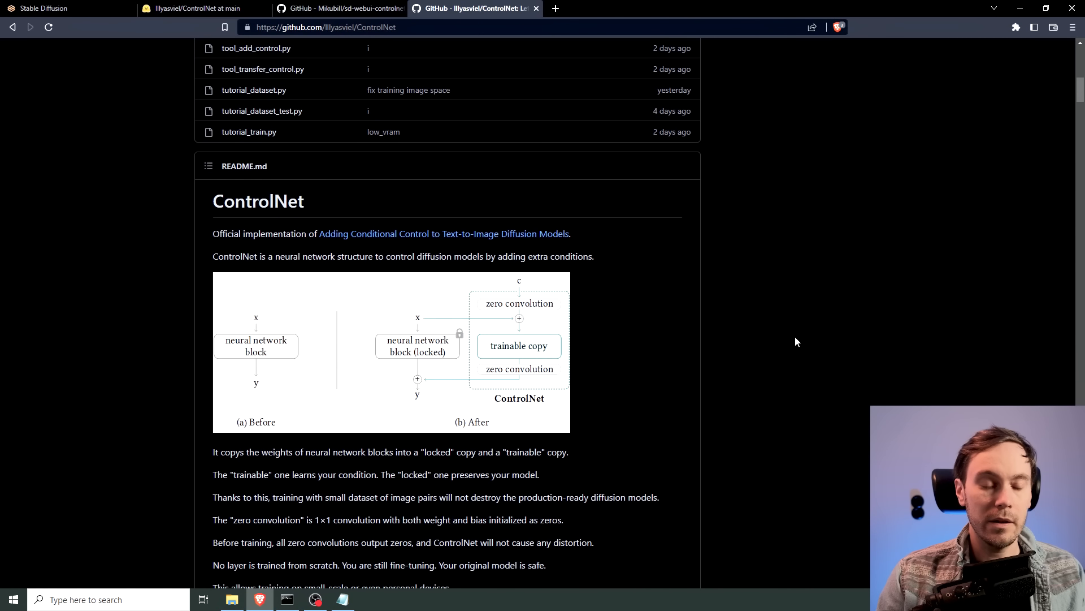
pyautogui.scroll(-15, 791, 333)
pyautogui.scroll(5, 797, 322)
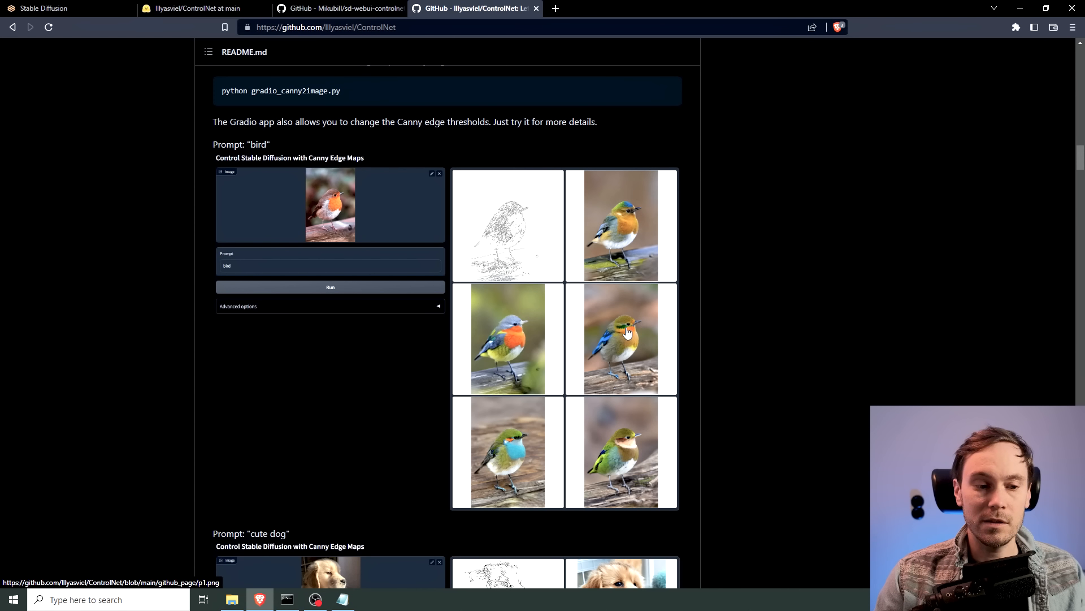
pyautogui.scroll(-7, 759, 284)
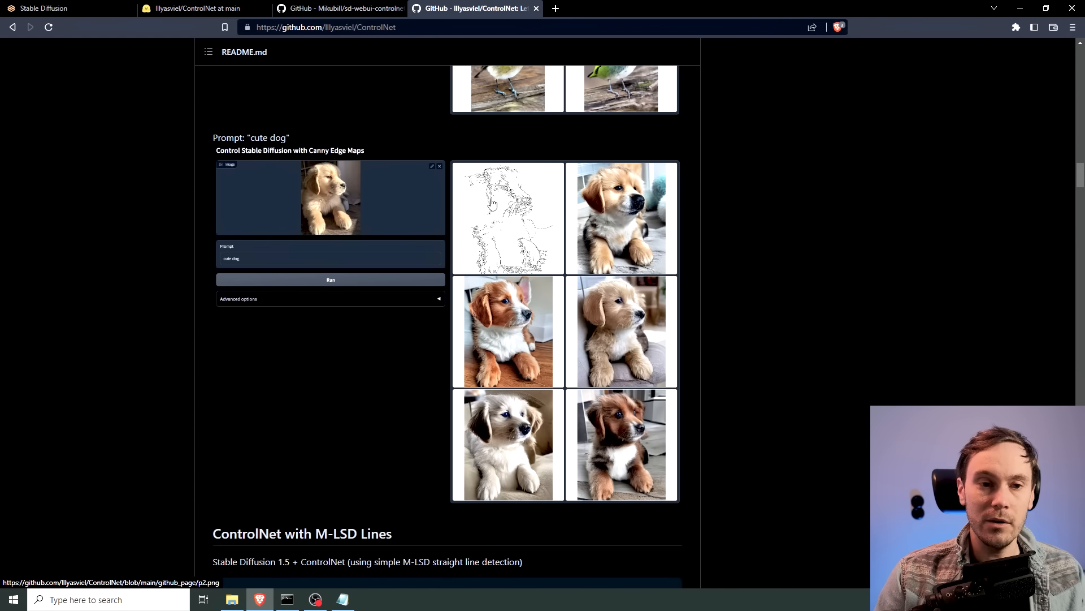
pyautogui.moveTo(1080, 177); pyautogui.dragTo(1077, 284)
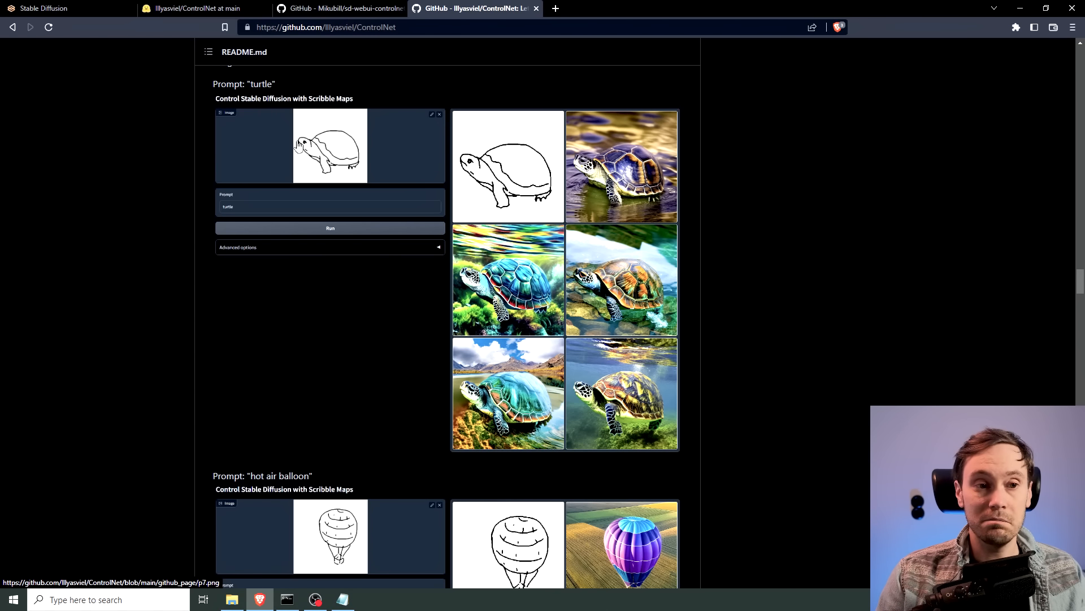
pyautogui.moveTo(1080, 289); pyautogui.dragTo(1050, 393)
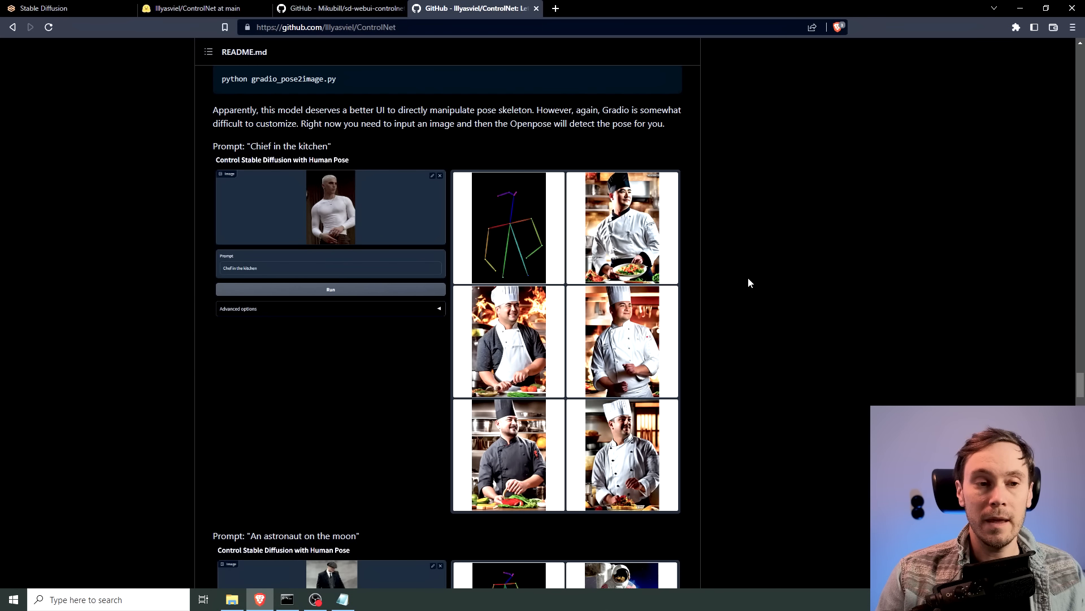
pyautogui.scroll(-1, 747, 281)
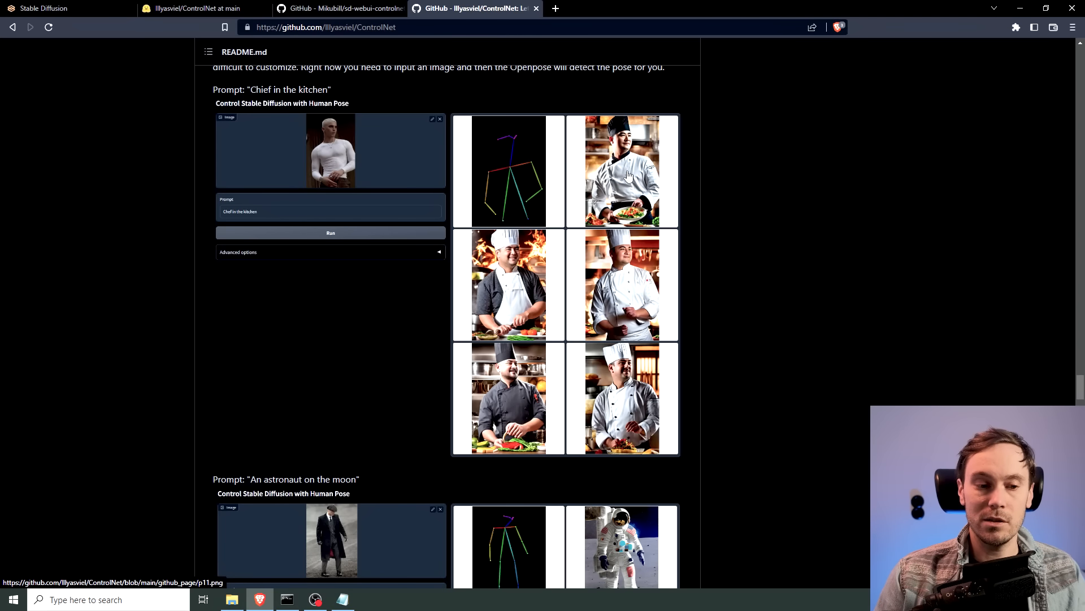
pyautogui.scroll(-10, 1080, 390)
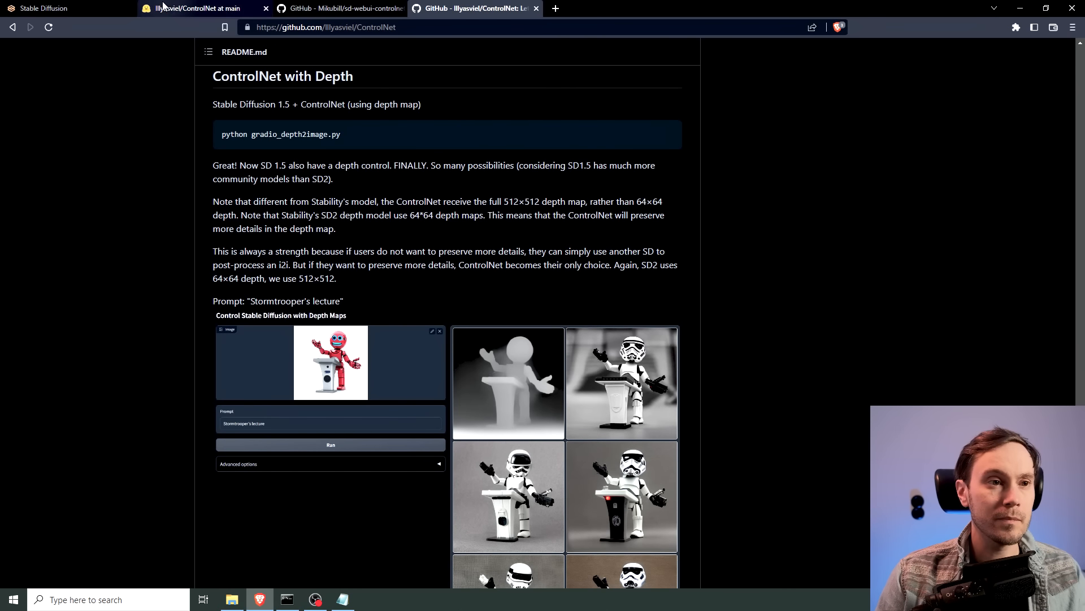
# - Return to the Stable Diffusion web UI and load the ballerina sketch as the ControlNet input image
pyautogui.click(68, 8)
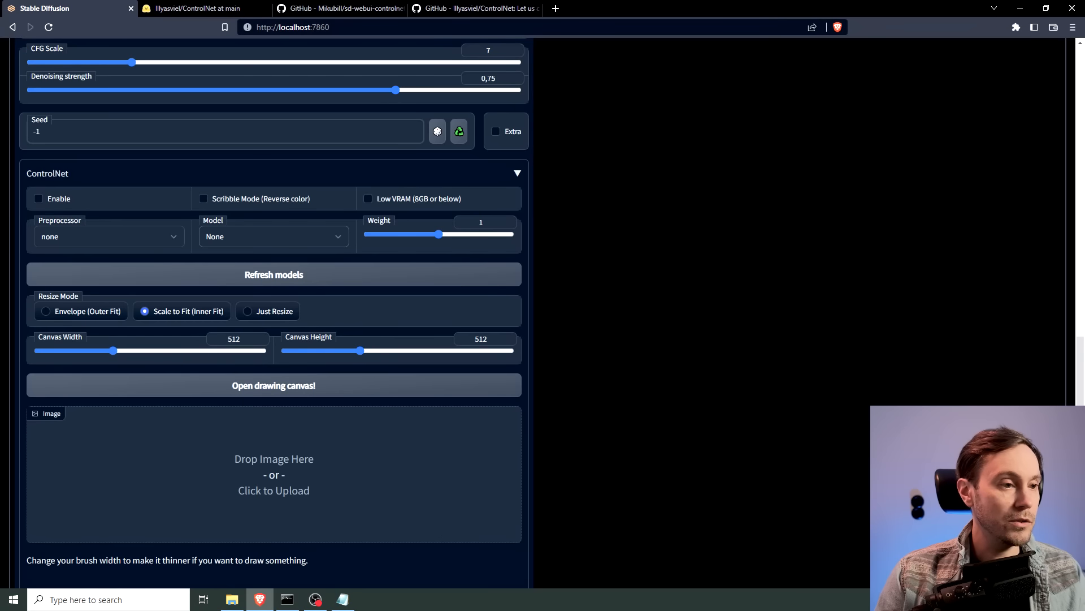
pyautogui.scroll(15, 615, 433)
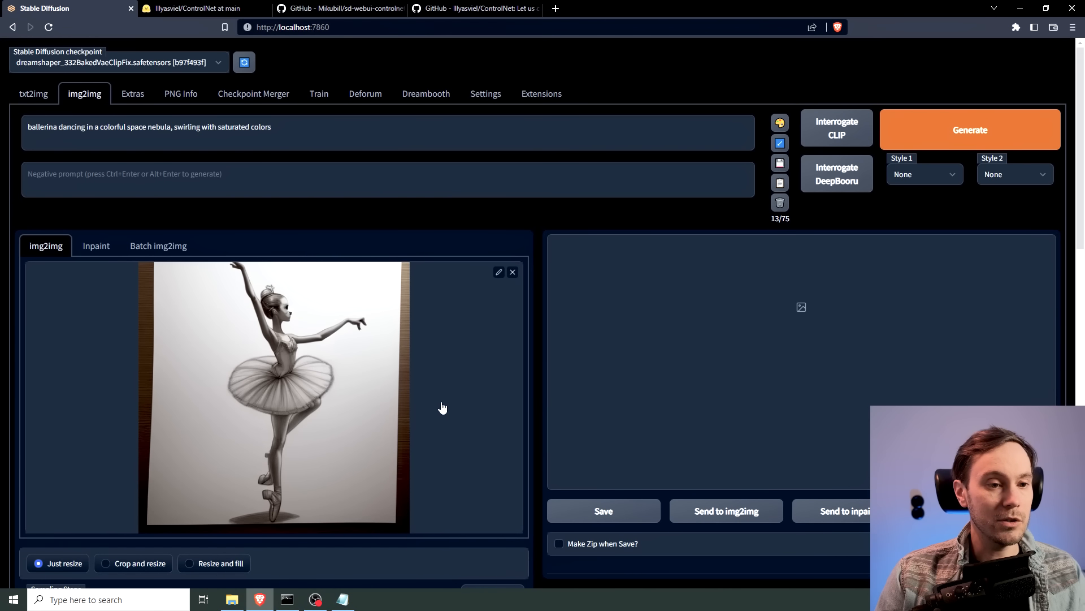
pyautogui.scroll(-20, 512, 411)
pyautogui.moveTo(6, 447); pyautogui.dragTo(273, 365)
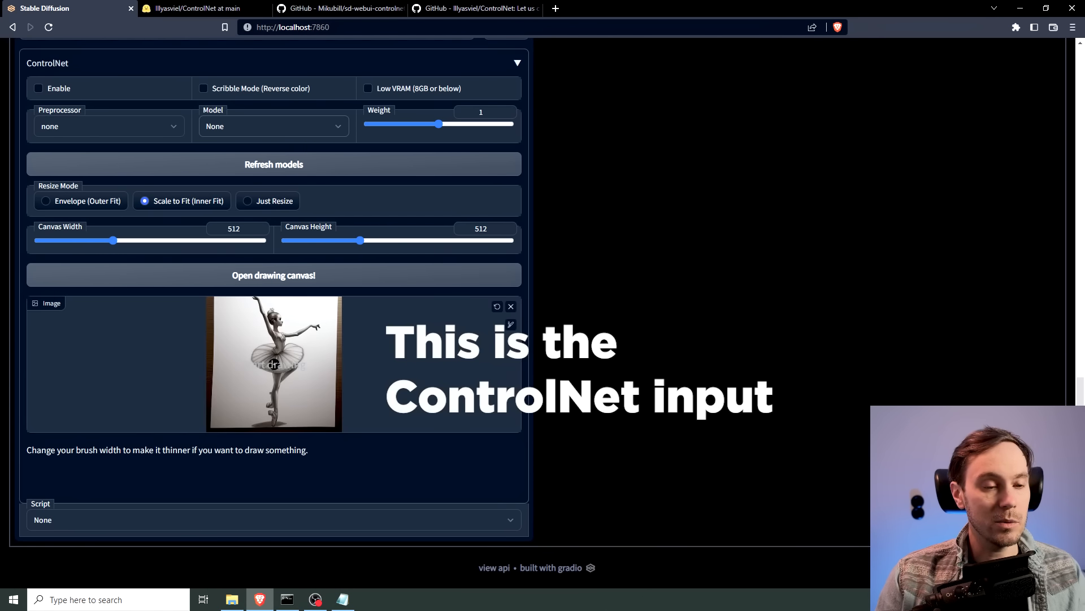
# - Choose the control_sd15_canny model and the canny preprocessor for ControlNet, keeping the weight at 1
pyautogui.scroll(2, 274, 365)
pyautogui.click(311, 237)
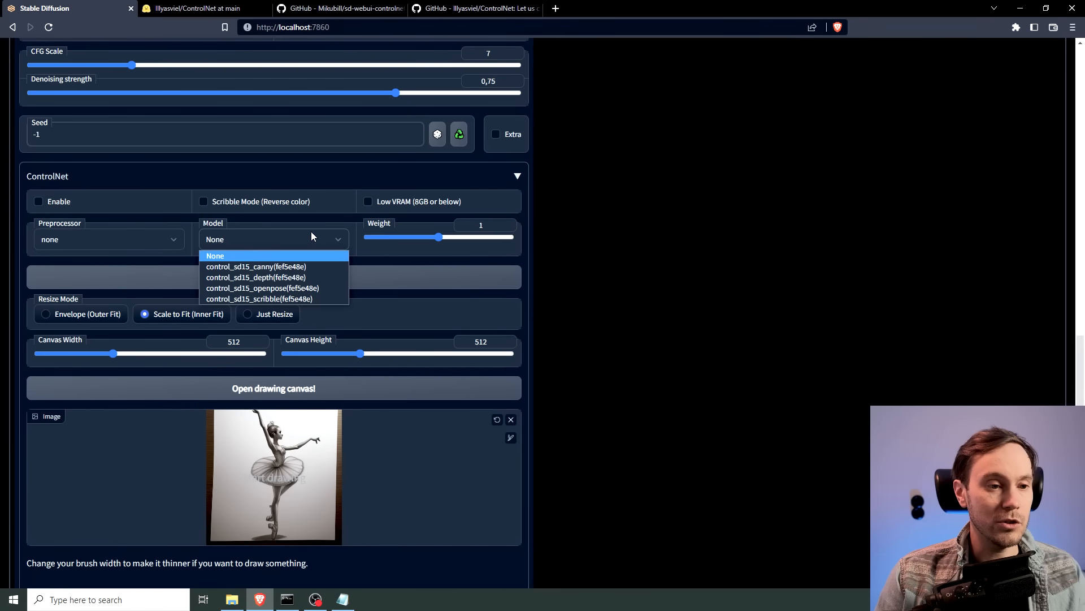
pyautogui.click(253, 269)
pyautogui.click(124, 240)
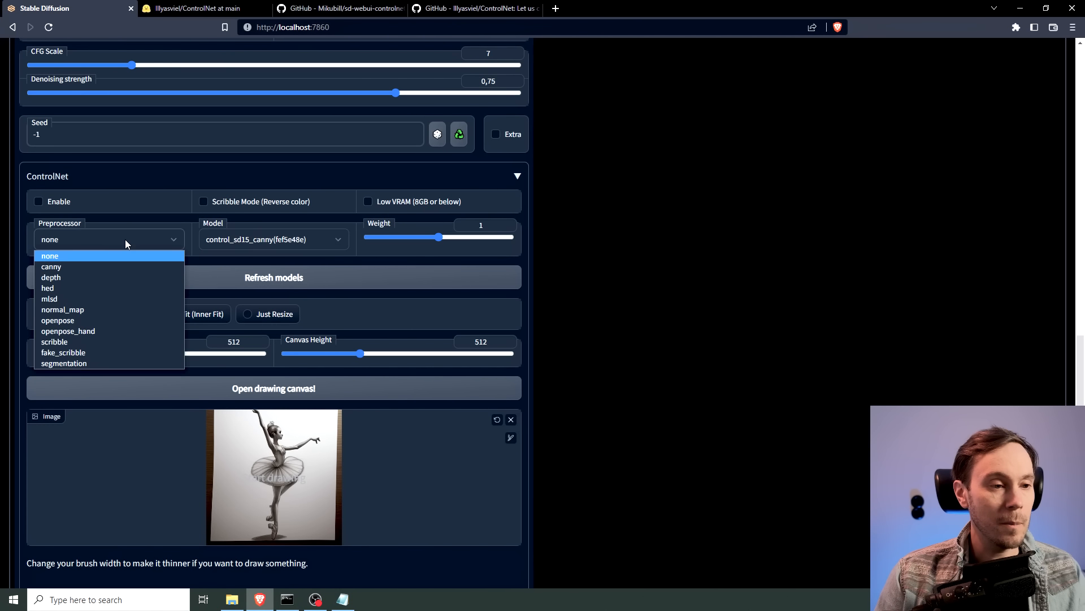
pyautogui.click(69, 267)
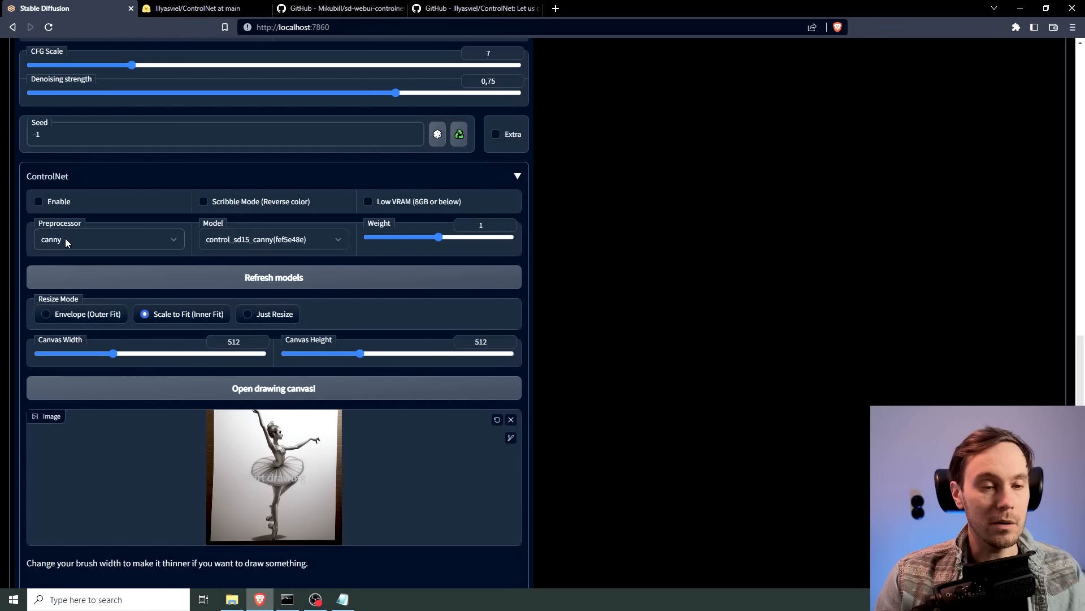
pyautogui.moveTo(442, 243)
pyautogui.mouseDown()
pyautogui.moveTo(362, 238)
pyautogui.moveTo(521, 248)
pyautogui.moveTo(439, 249)
pyautogui.mouseUp()
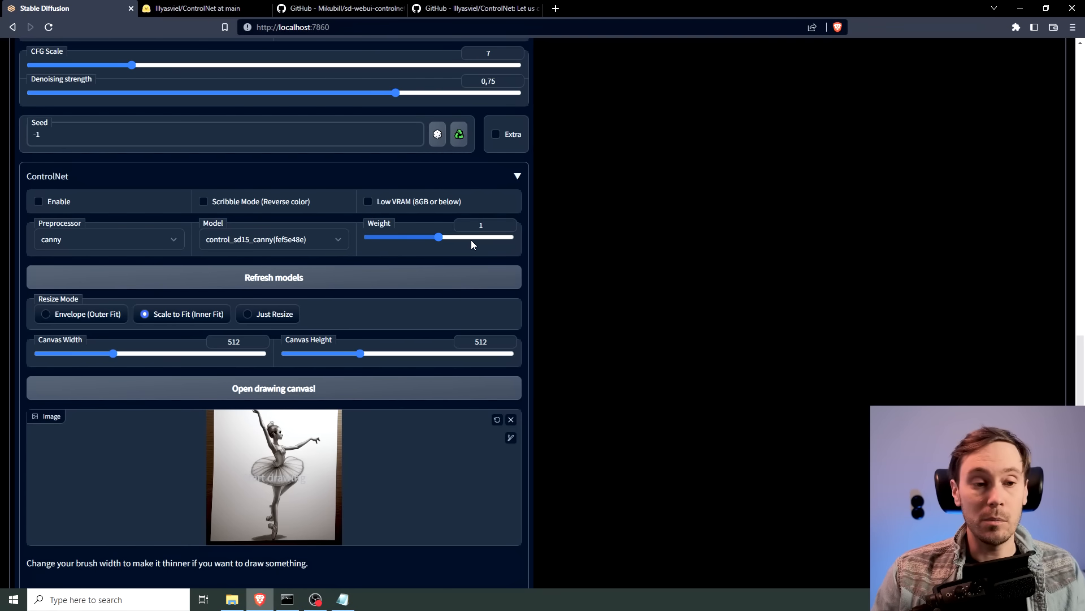
# - Set the ControlNet resize mode to Just Resize and enable ControlNet with the control_sd15_canny model
pyautogui.scroll(2, 632, 304)
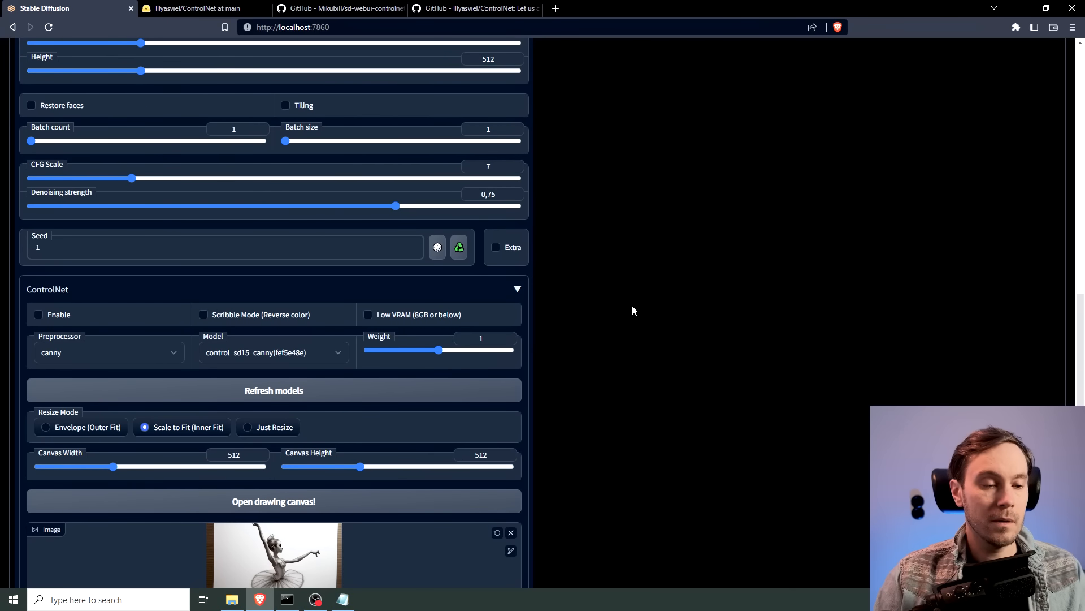
pyautogui.click(249, 428)
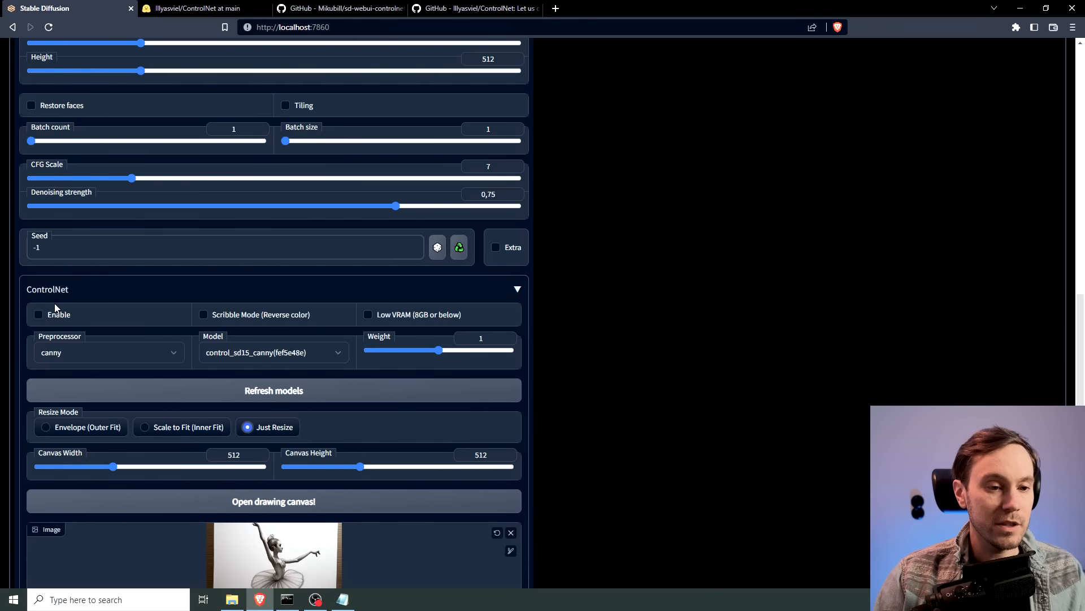
pyautogui.click(38, 316)
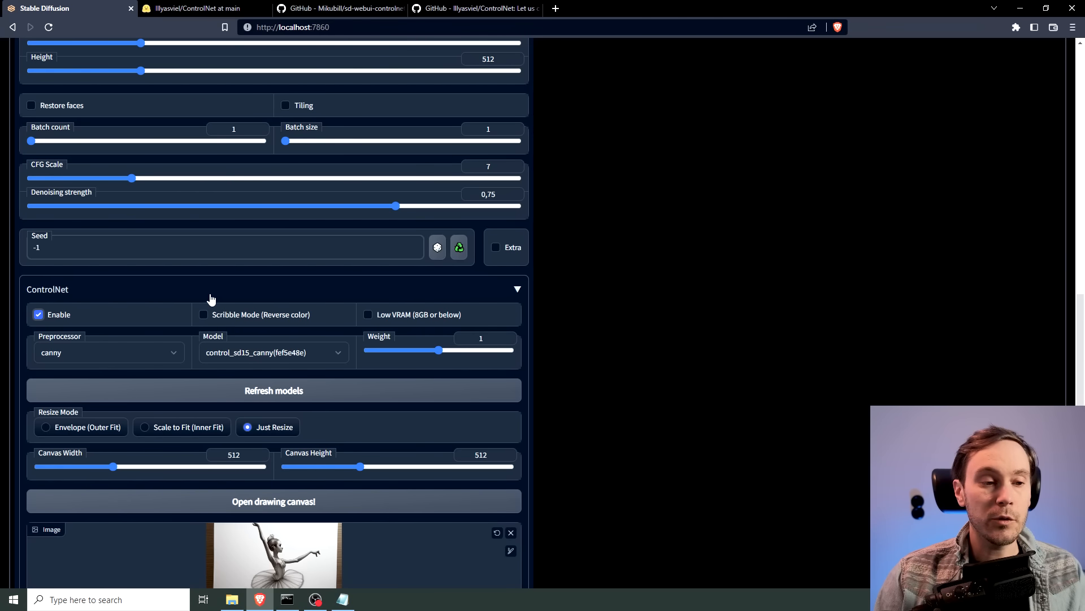
pyautogui.click(333, 352)
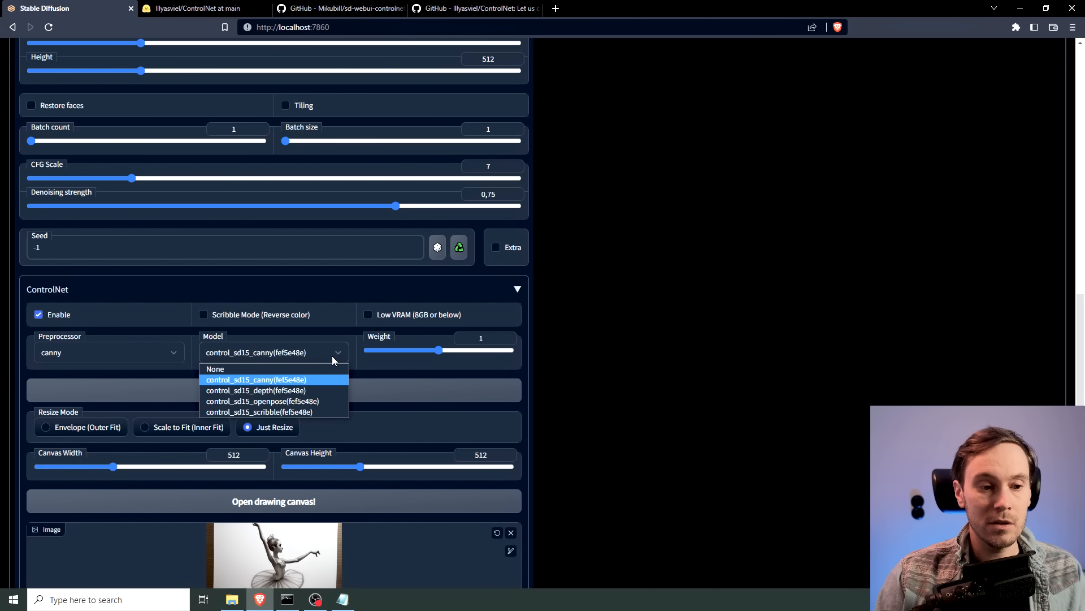
pyautogui.click(309, 381)
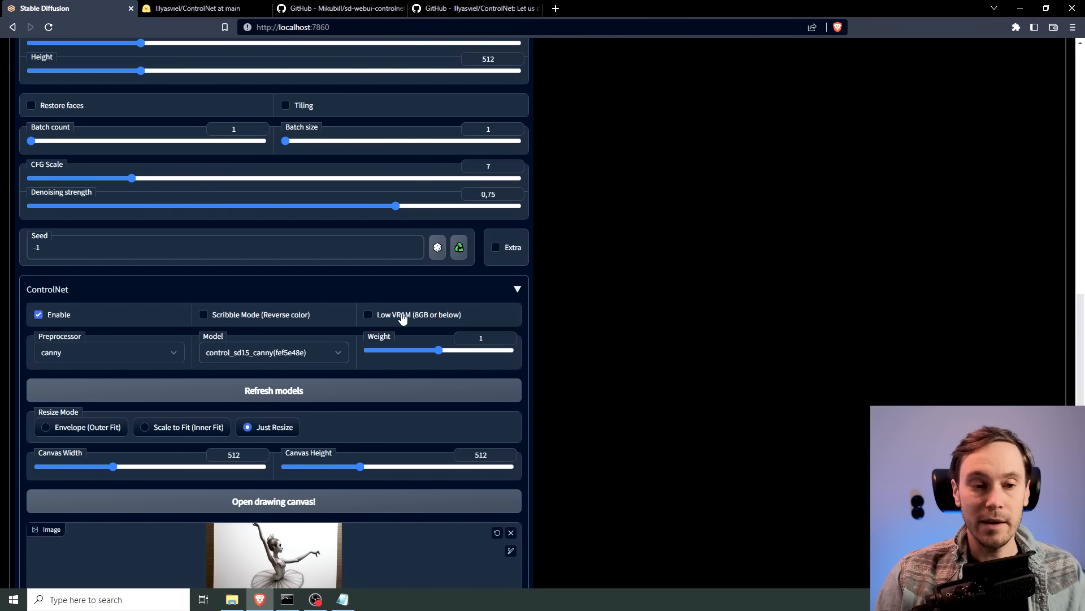
# - Set the img2img denoising strength to 0.85
pyautogui.scroll(3, 404, 318)
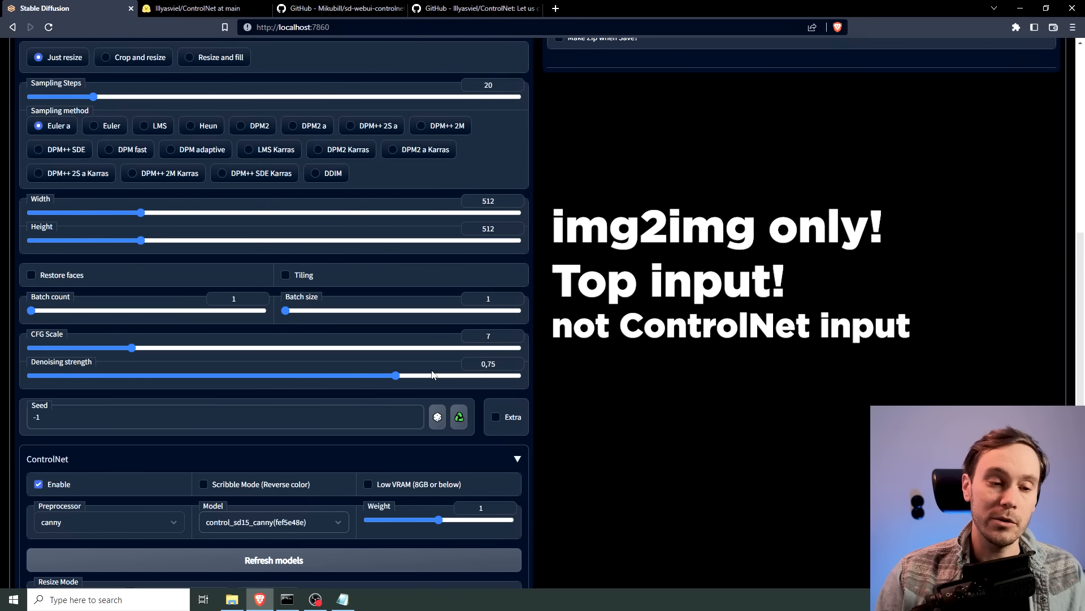
pyautogui.moveTo(396, 375); pyautogui.dragTo(542, 398)
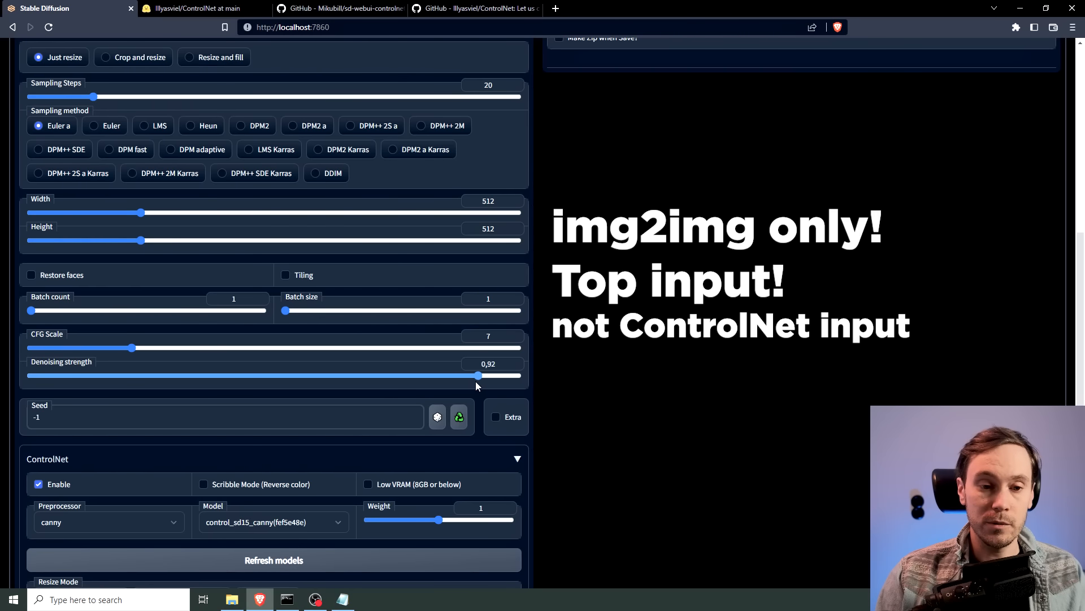
pyautogui.moveTo(461, 378); pyautogui.dragTo(444, 375)
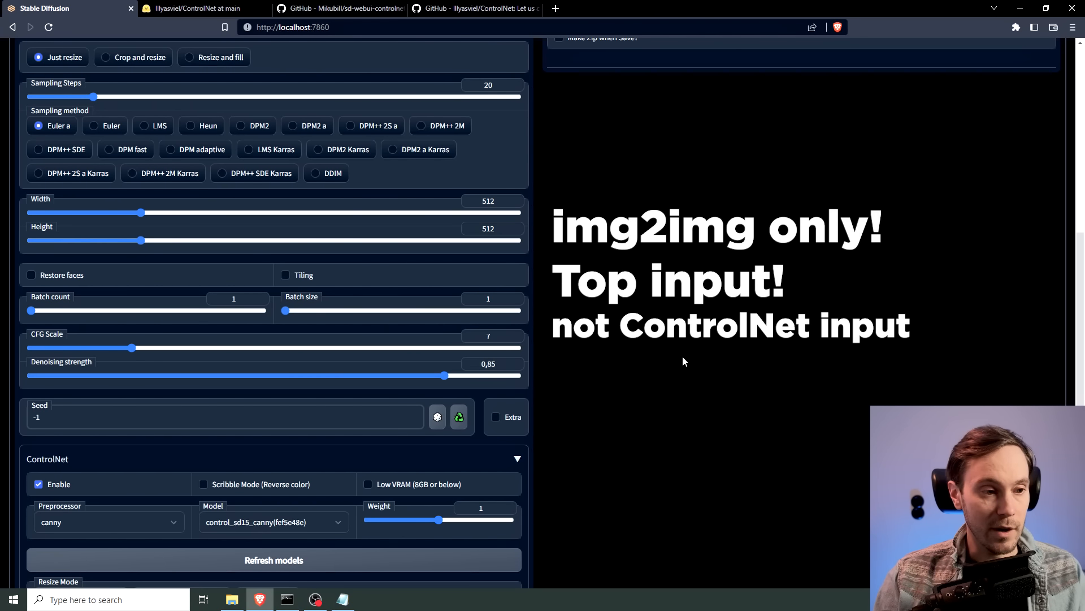
# - Generate the colourful nebula ballerina with the canny model and view its edge map and the resulting image
pyautogui.scroll(9, 681, 361)
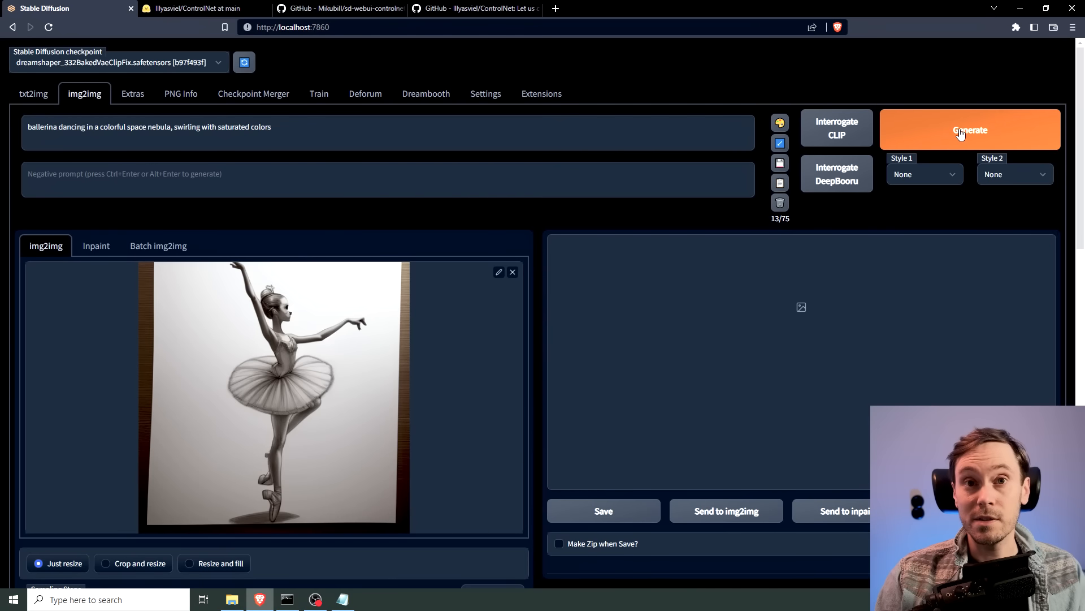
pyautogui.click(960, 131)
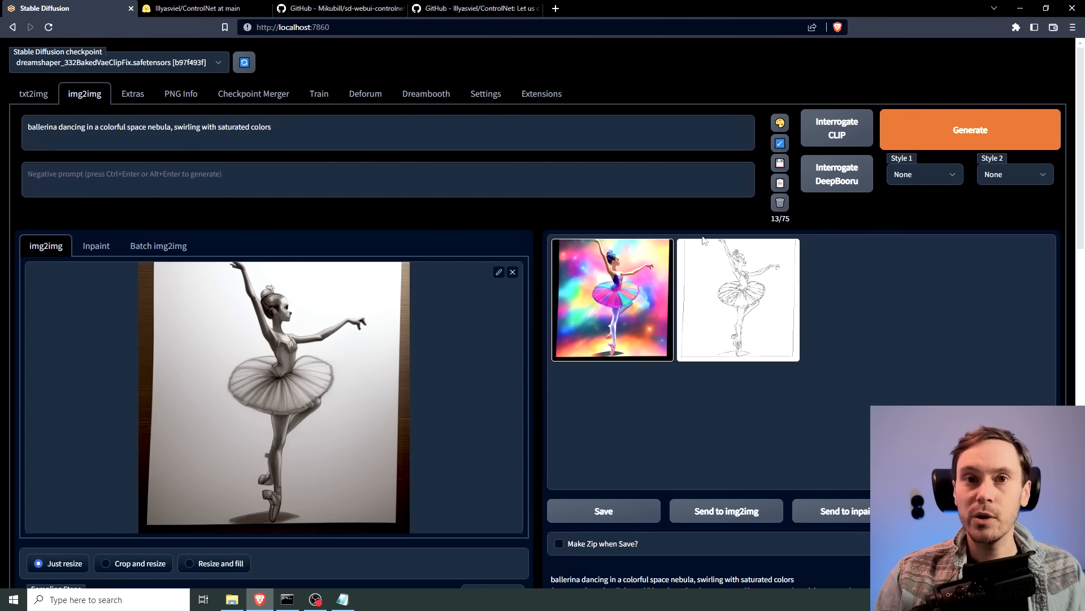
pyautogui.click(750, 280)
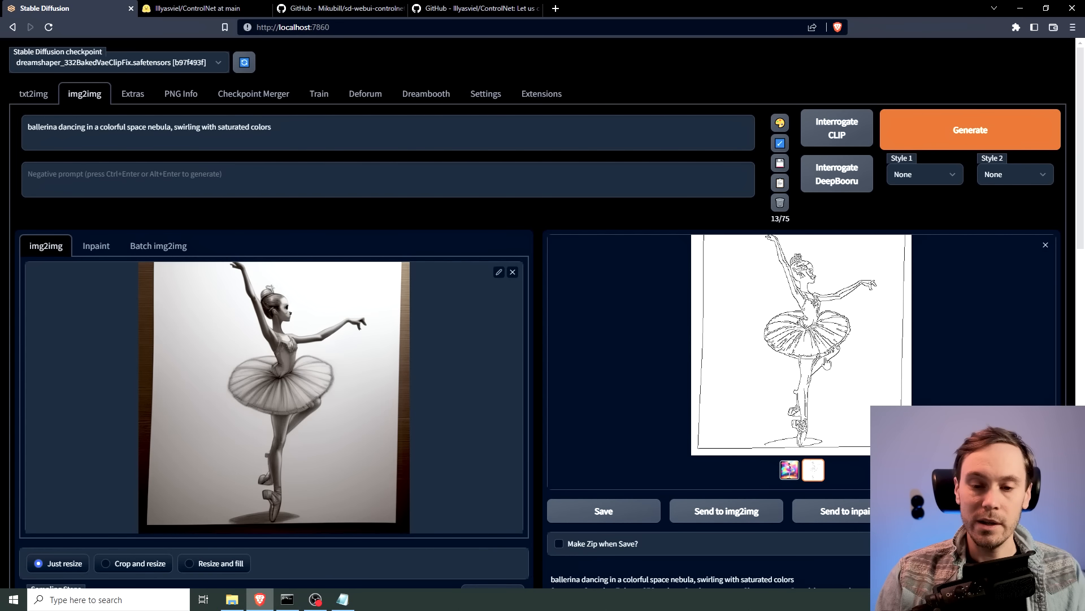
pyautogui.click(789, 471)
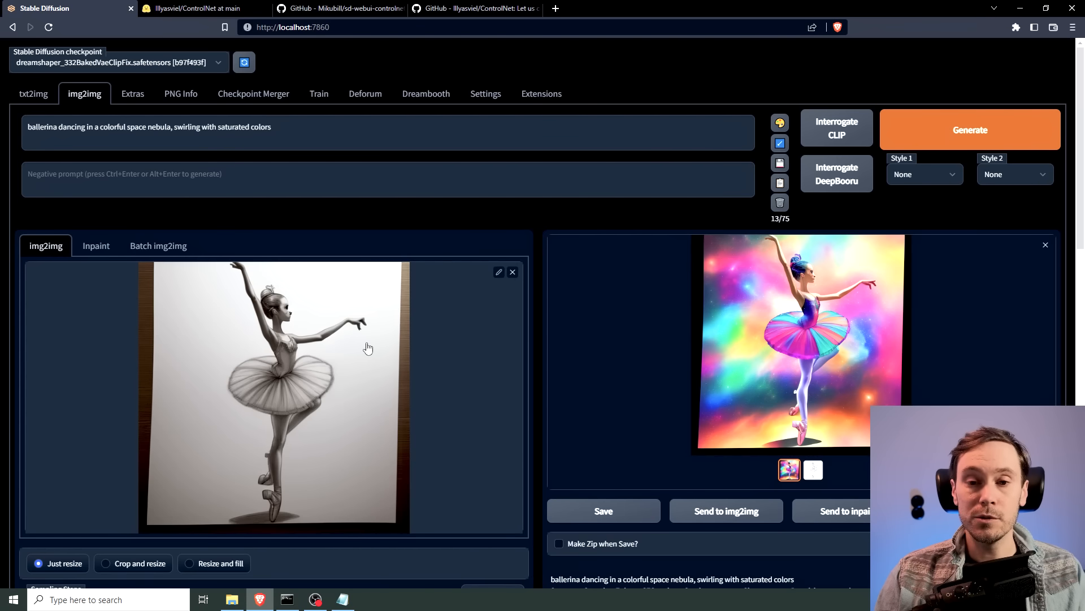
# - Set the ControlNet weight to 0 and generate the ballerina again for comparison
pyautogui.scroll(-10, 395, 356)
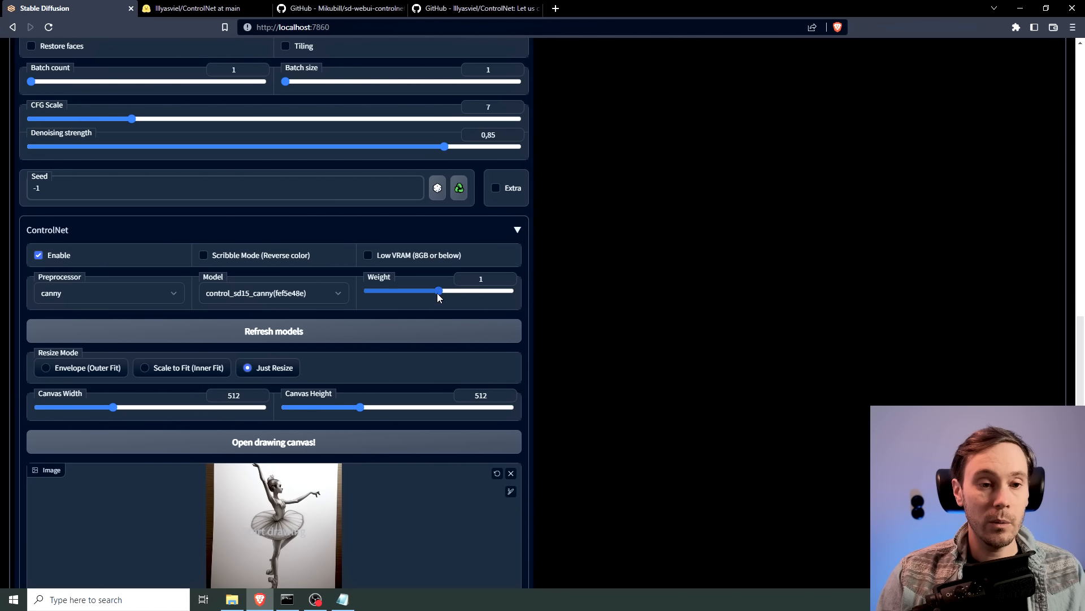
pyautogui.scroll(15, 812, 350)
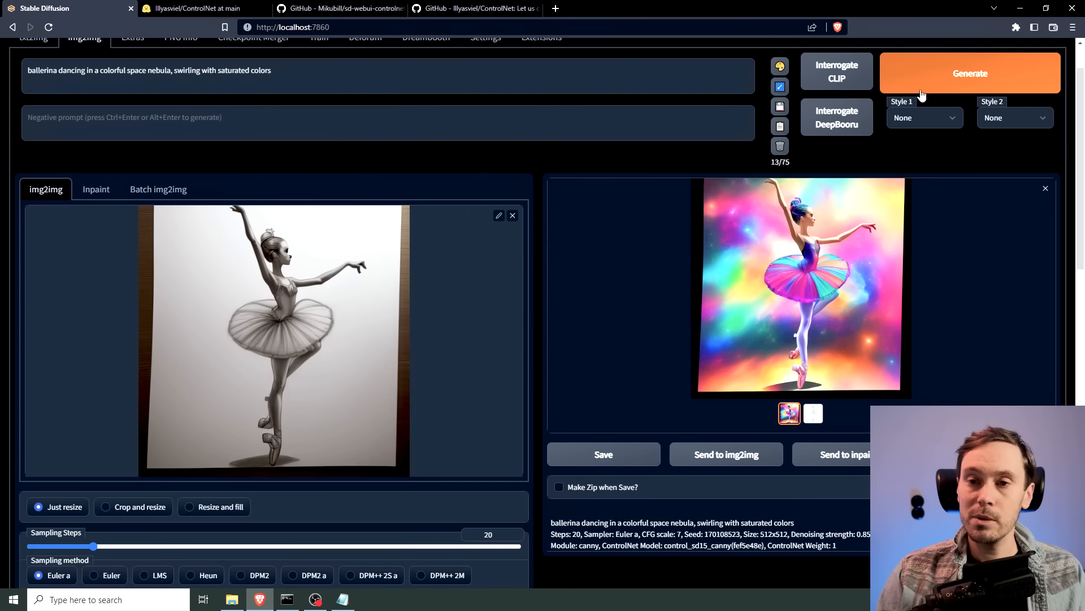
pyautogui.click(951, 75)
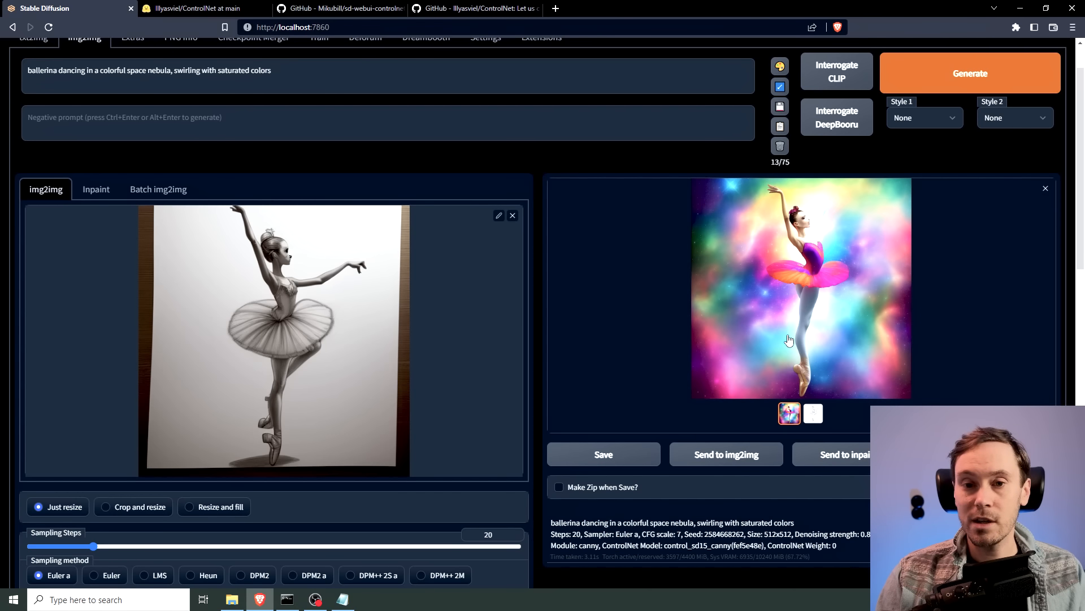
# - Set the ControlNet weight back to 1 and choose the control_sd15_depth model with the depth preprocessor
pyautogui.scroll(-8, 725, 343)
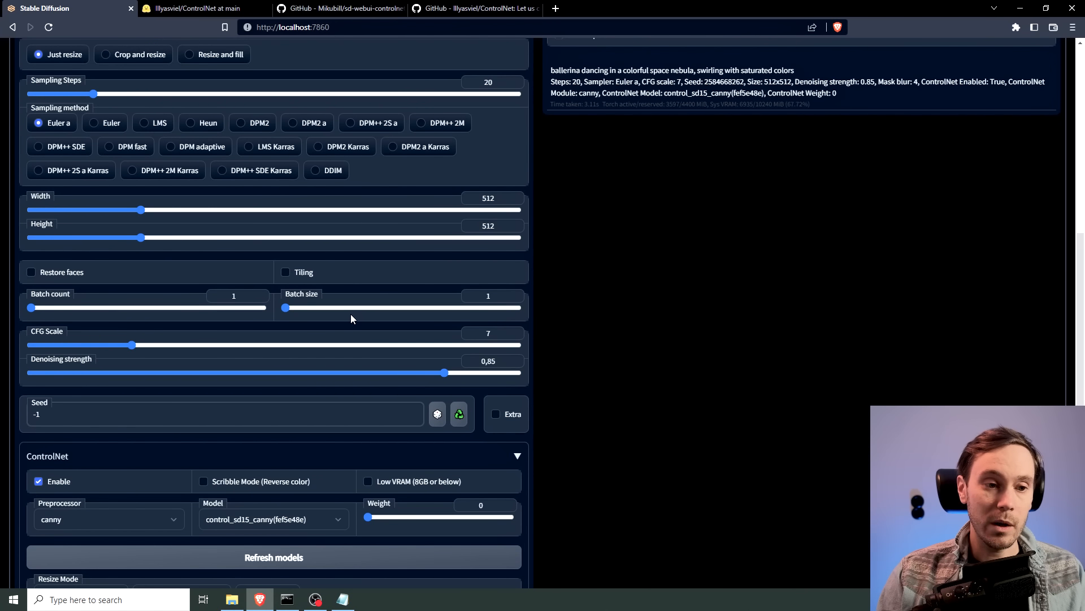
pyautogui.scroll(-3, 362, 317)
pyautogui.moveTo(434, 347); pyautogui.dragTo(439, 348)
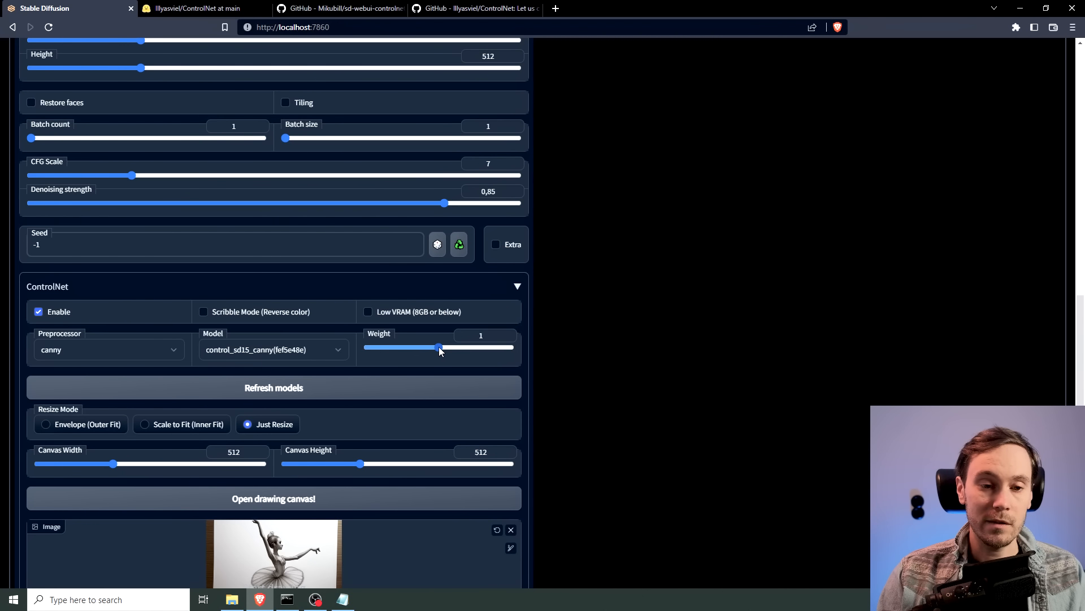
pyautogui.click(235, 350)
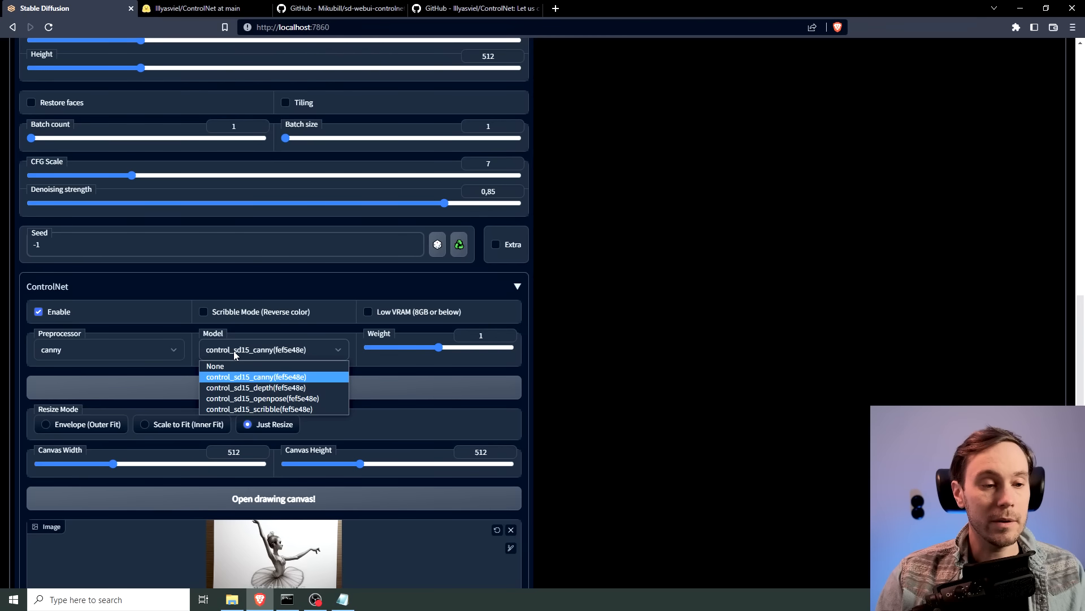
pyautogui.click(237, 389)
pyautogui.click(95, 352)
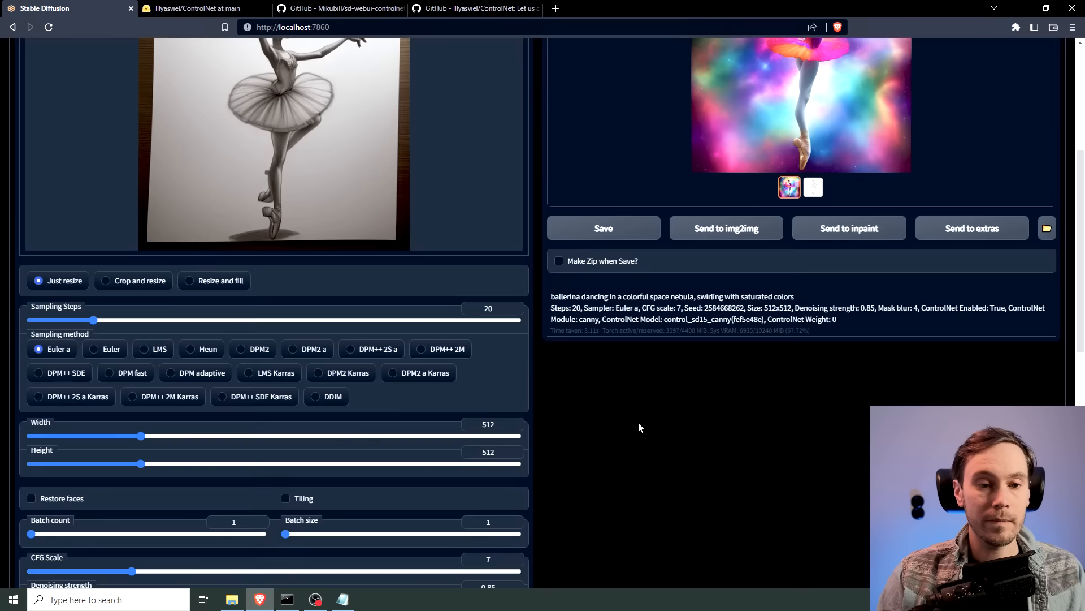
# - Generate the ballerina with the depth model and view its depth map and the resulting image
pyautogui.scroll(5, 639, 422)
pyautogui.click(967, 127)
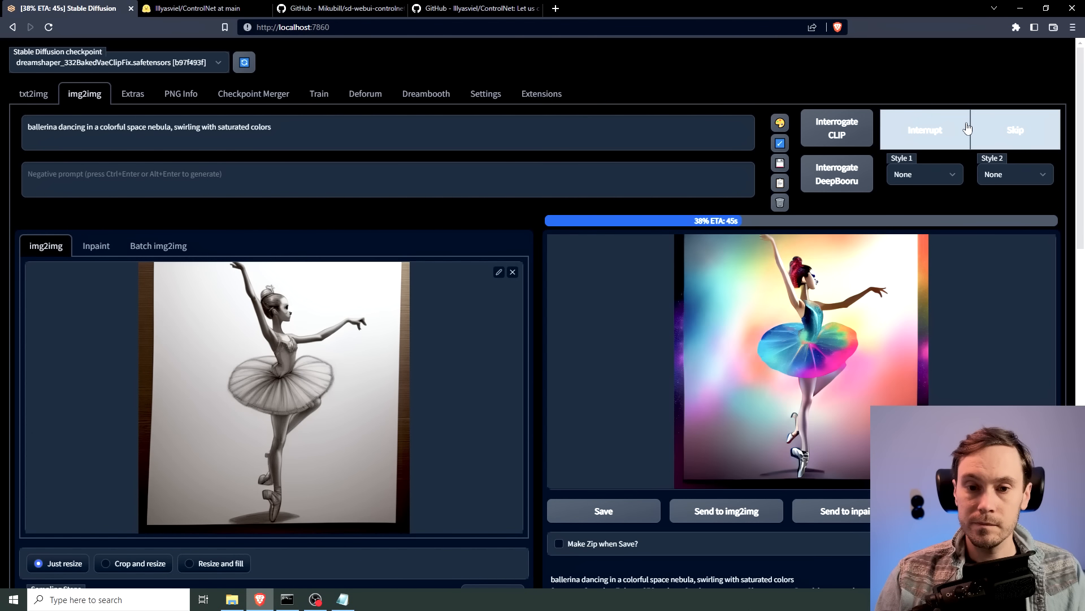
pyautogui.click(813, 469)
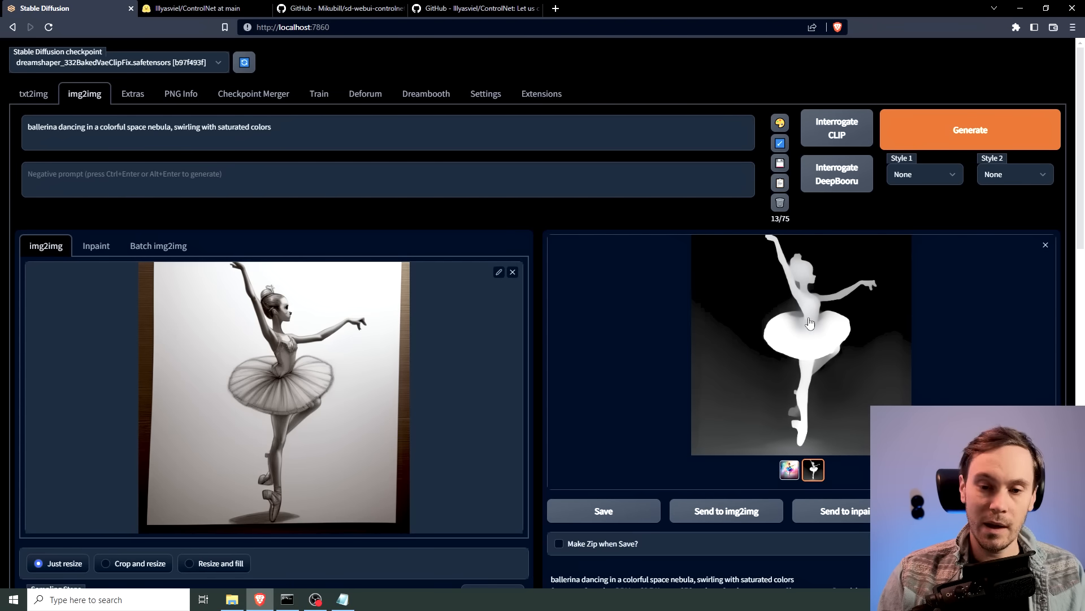
pyautogui.click(789, 470)
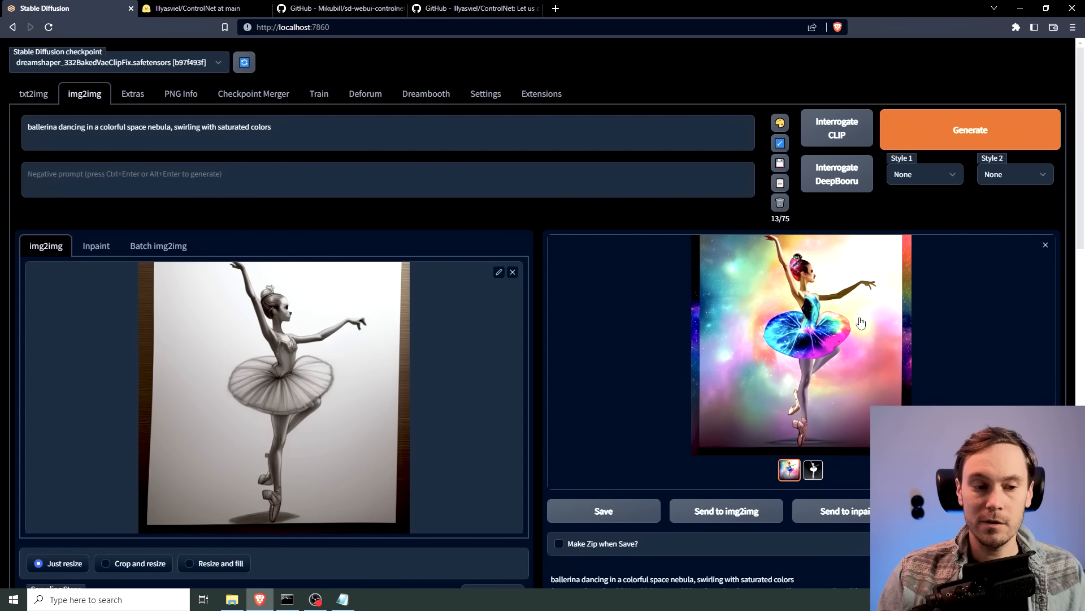
# - Switch ControlNet to the control_sd15_openpose model with the openpose preprocessor and generate the ballerina image
pyautogui.scroll(-16, 578, 323)
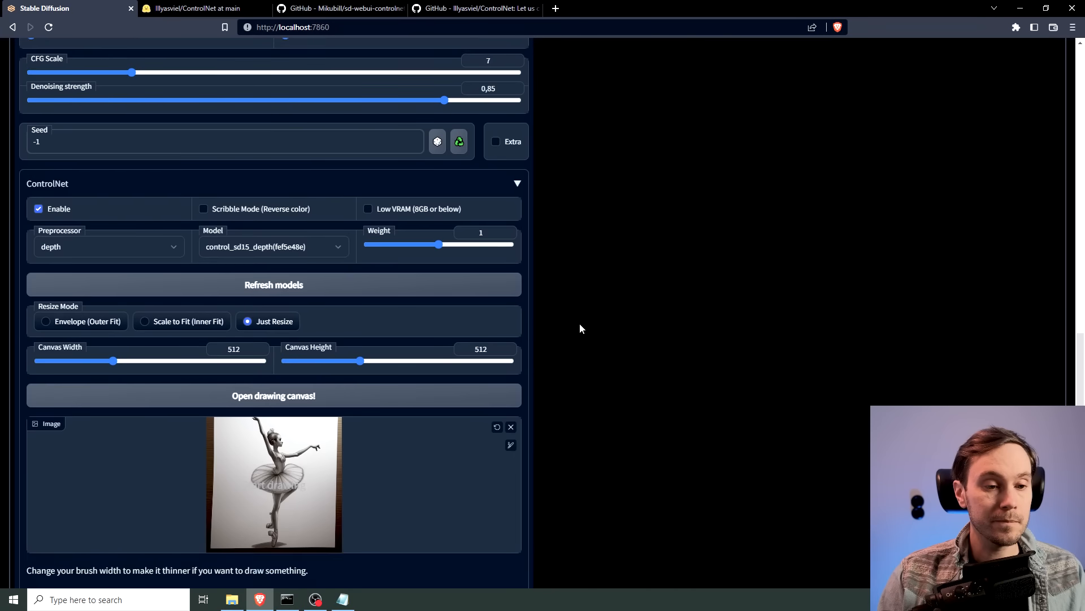
pyautogui.scroll(2, 579, 323)
pyautogui.click(274, 238)
pyautogui.click(272, 288)
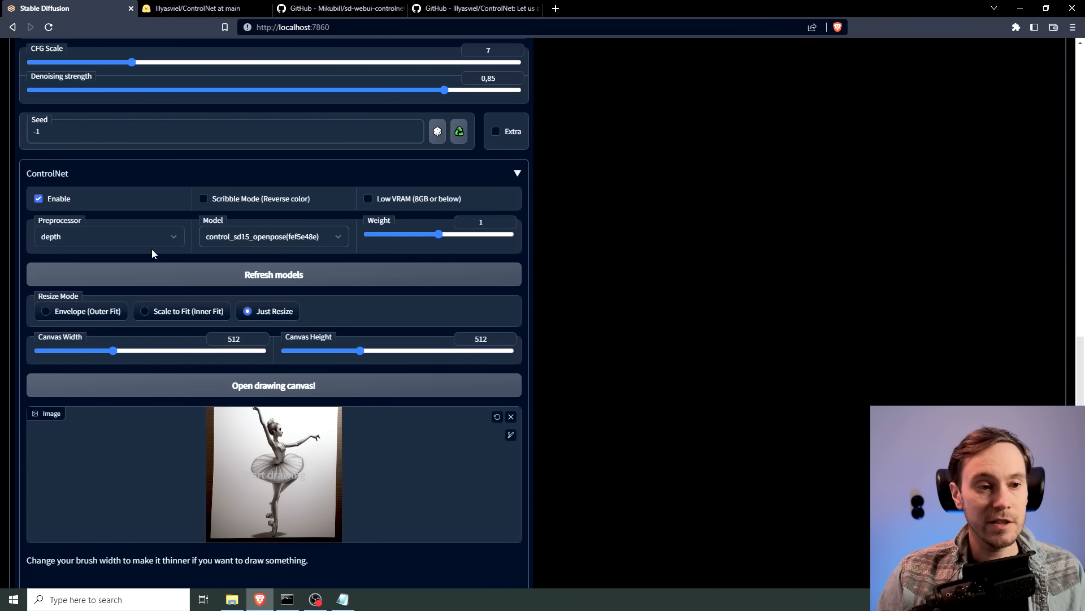
pyautogui.click(89, 237)
pyautogui.click(99, 317)
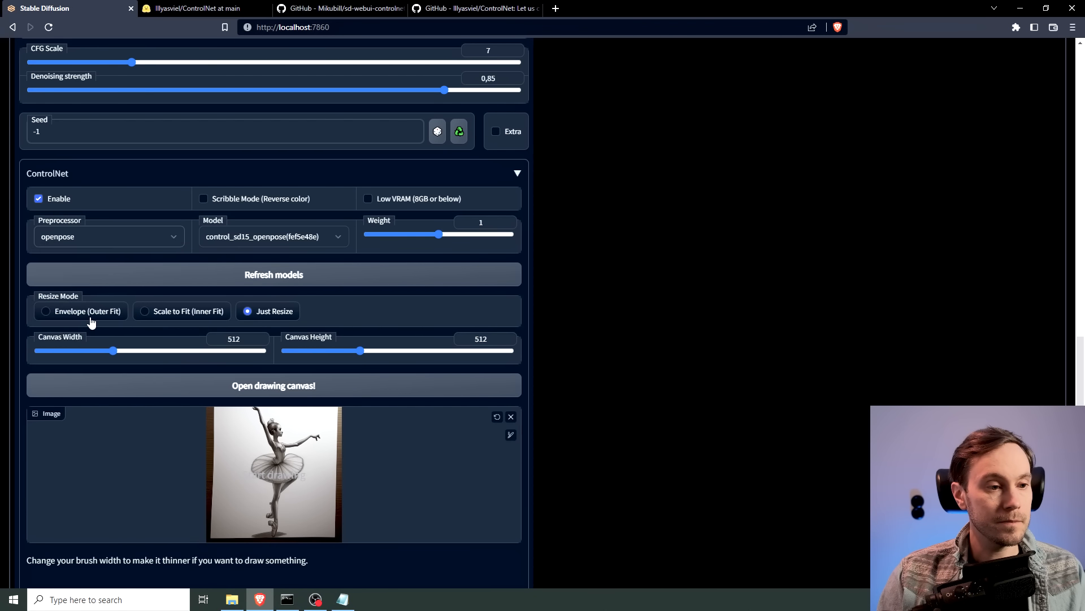
pyautogui.scroll(14, 684, 355)
pyautogui.click(937, 138)
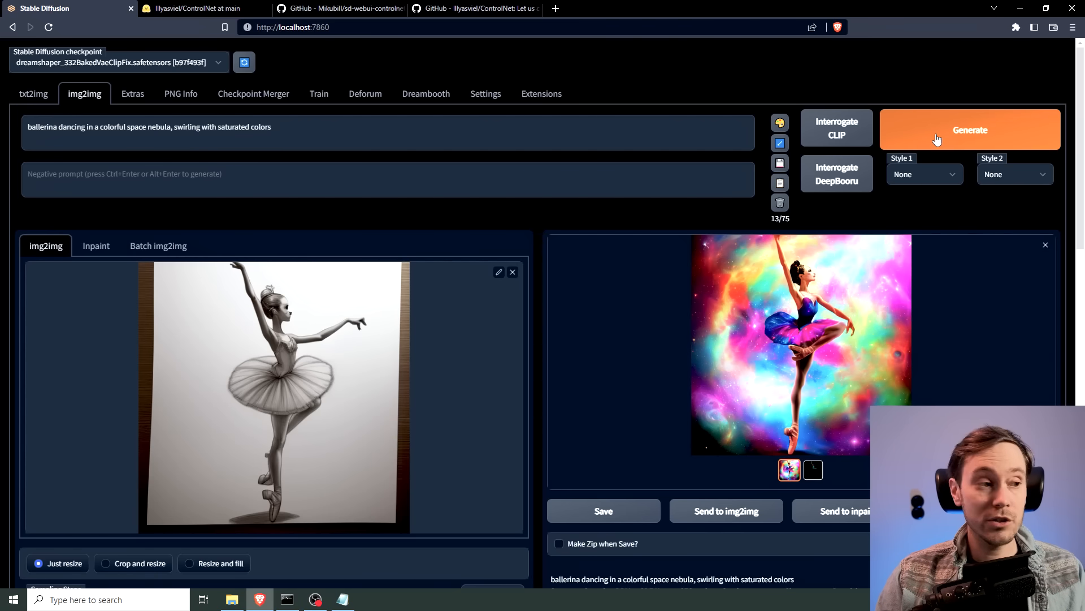
# - Bring up the Automatic1111 SD console window, check the preprocessor model downloads, and put the window away
pyautogui.click(288, 599)
pyautogui.moveTo(400, 191); pyautogui.dragTo(406, 169)
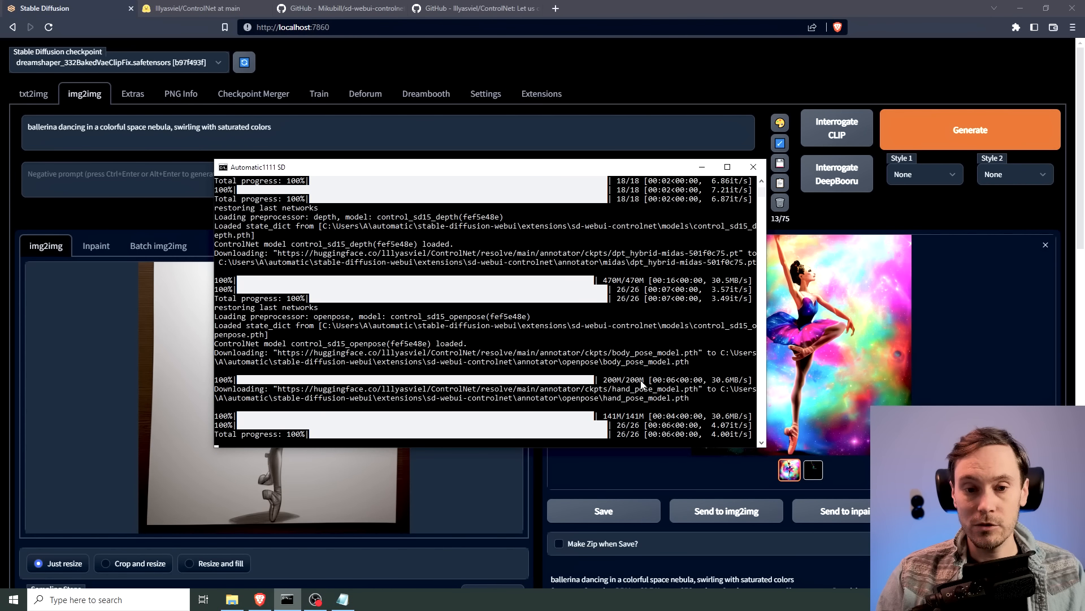
pyautogui.click(702, 167)
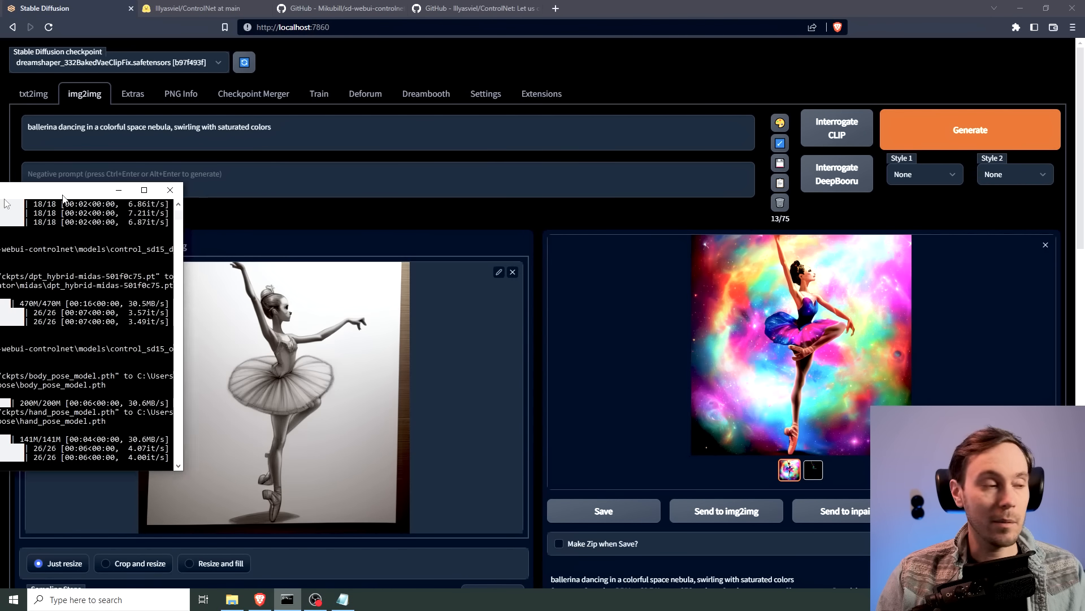
# - View the openpose skeleton map and compare it with the generated ballerina
pyautogui.click(821, 408)
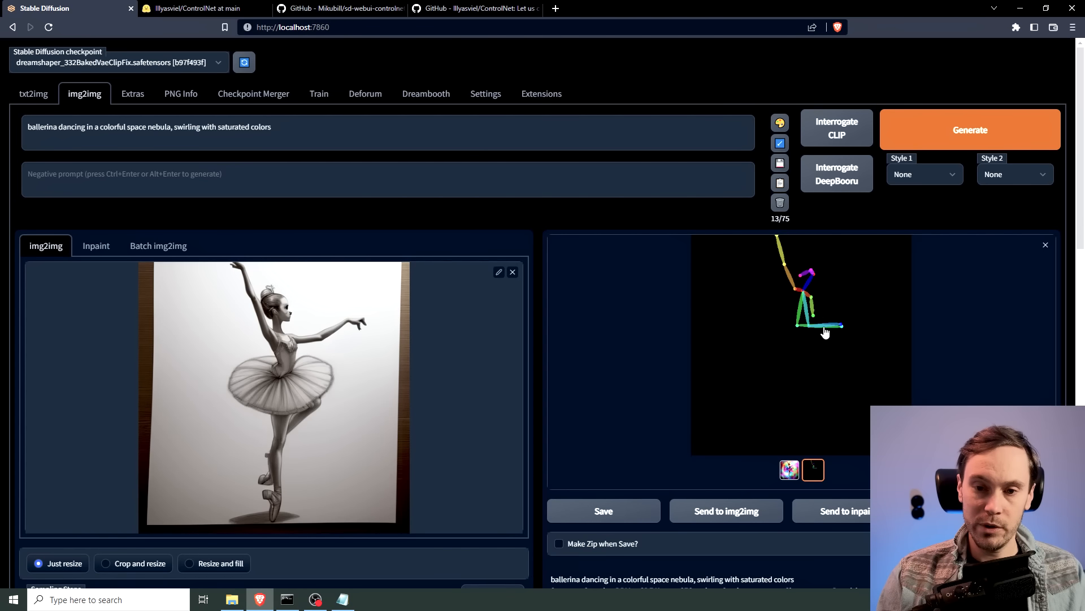
pyautogui.click(790, 470)
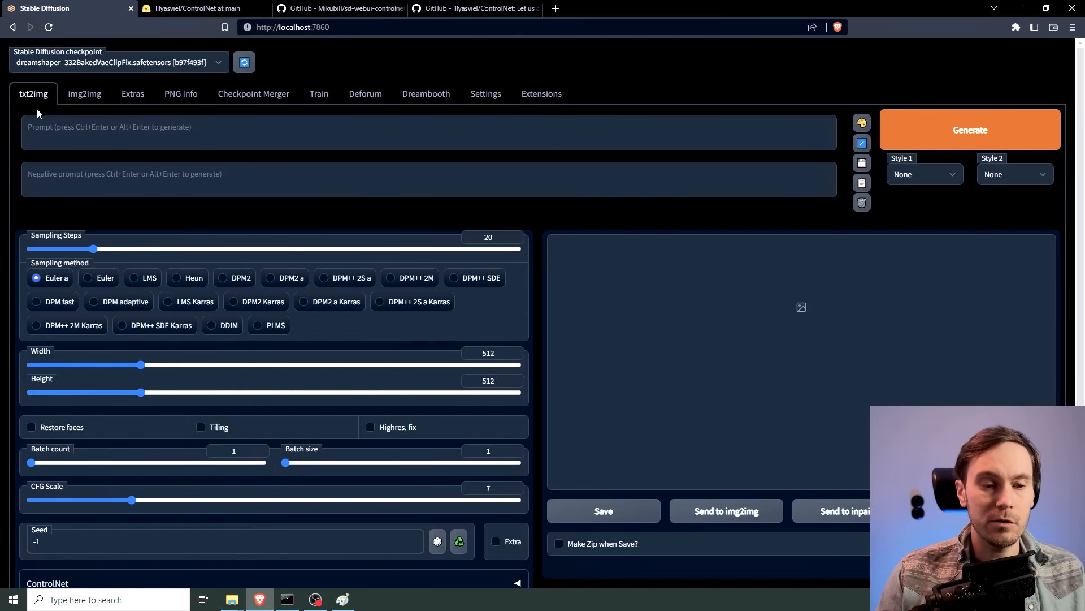
# - Enter penguin as the txt2img prompt, with 30 sampling steps and the DPM++ SDE Karras sampler
pyautogui.write('do')
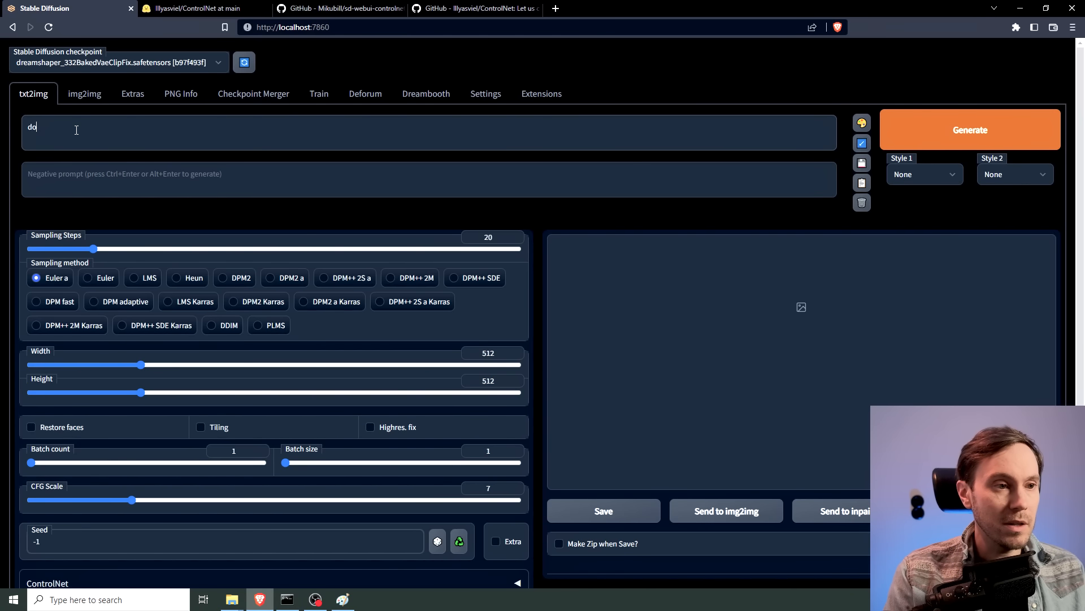
pyautogui.write('g')
pyautogui.moveTo(77, 130); pyautogui.dragTo(10, 134)
pyautogui.write('pengiu')
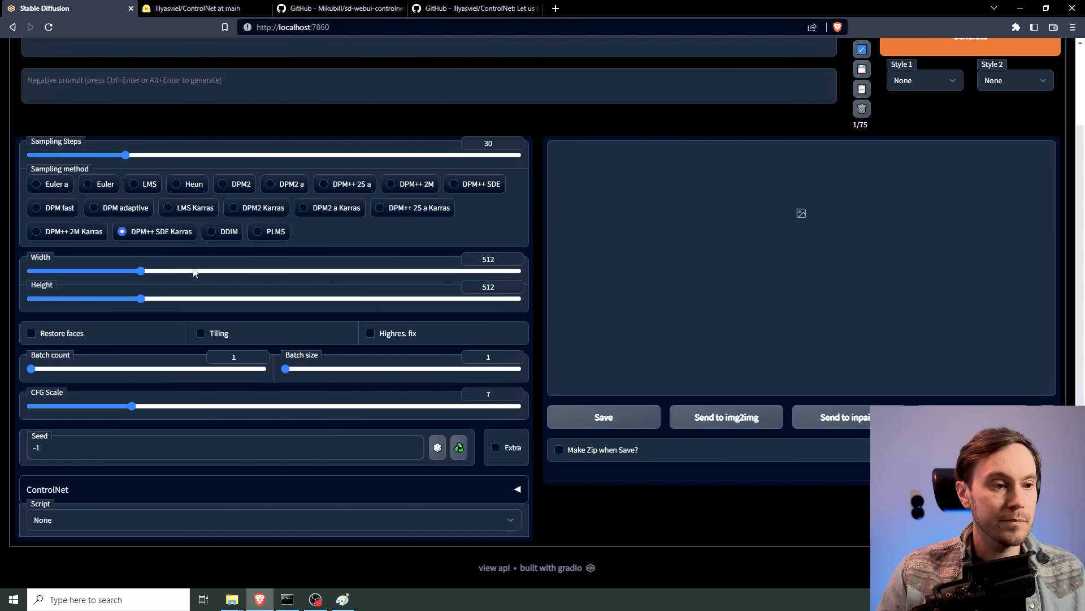
# - Expand the ControlNet settings in txt2img and enable both ControlNet and Scribble Mode (Reverse color)
pyautogui.click(104, 489)
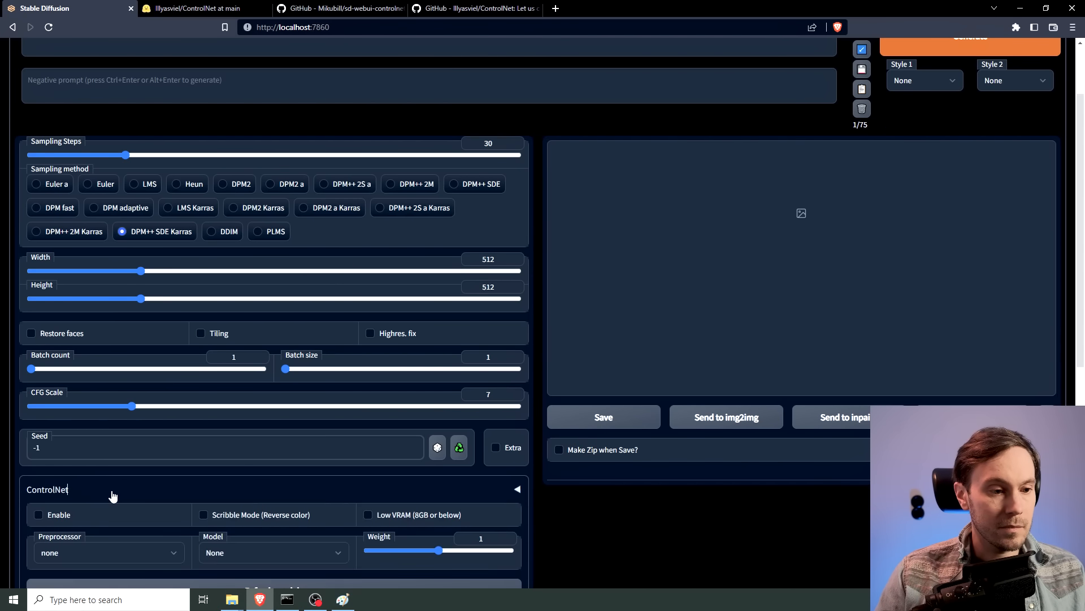
pyautogui.scroll(-4, 103, 489)
pyautogui.click(38, 289)
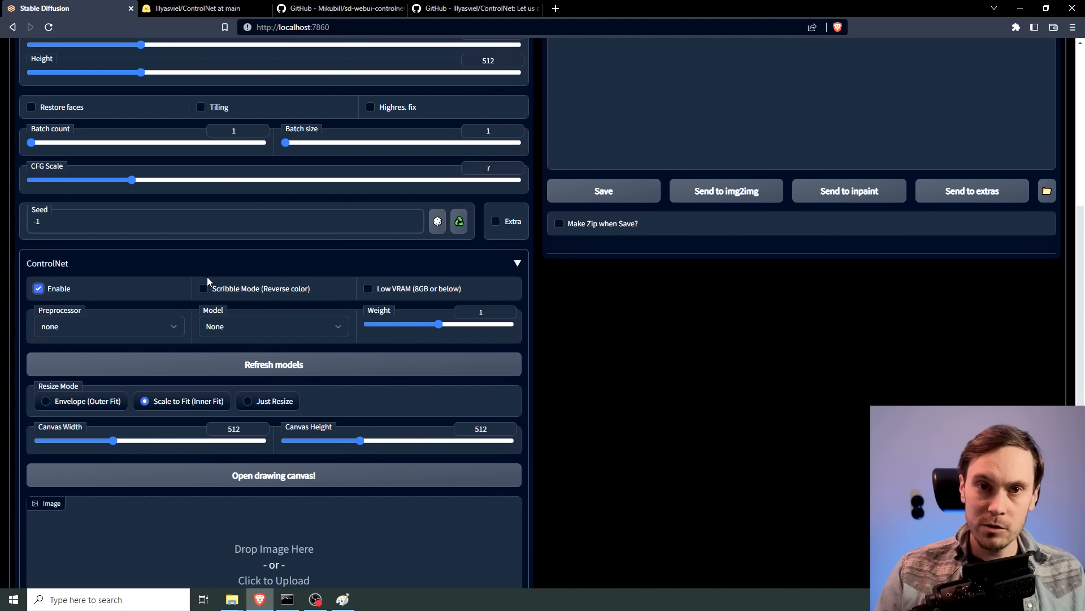
pyautogui.click(204, 289)
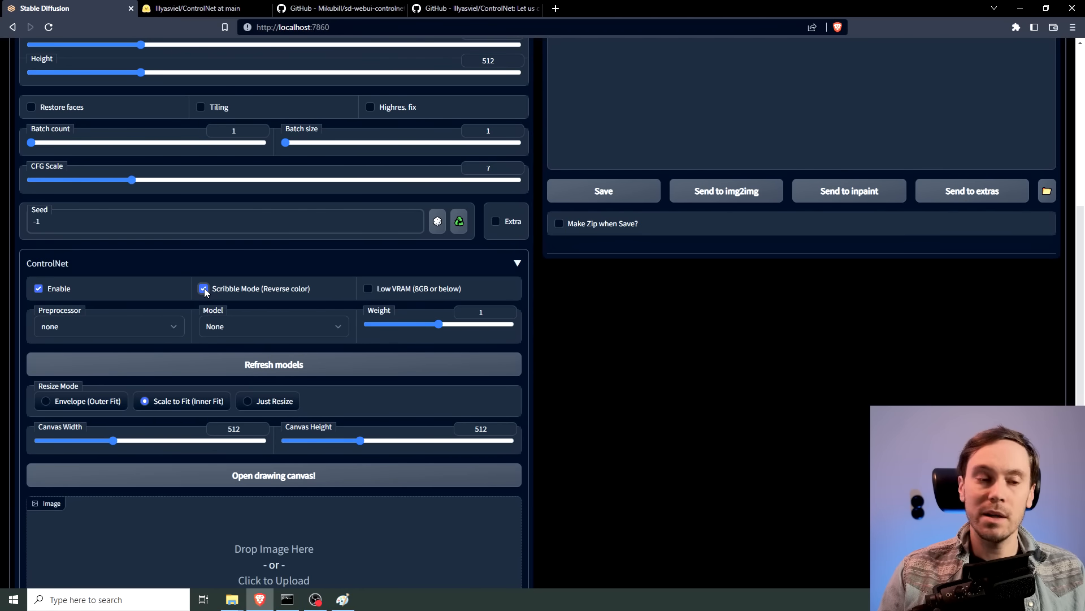
# - Choose the scribble preprocessor and the control_sd15_scribble model for ControlNet
pyautogui.click(77, 328)
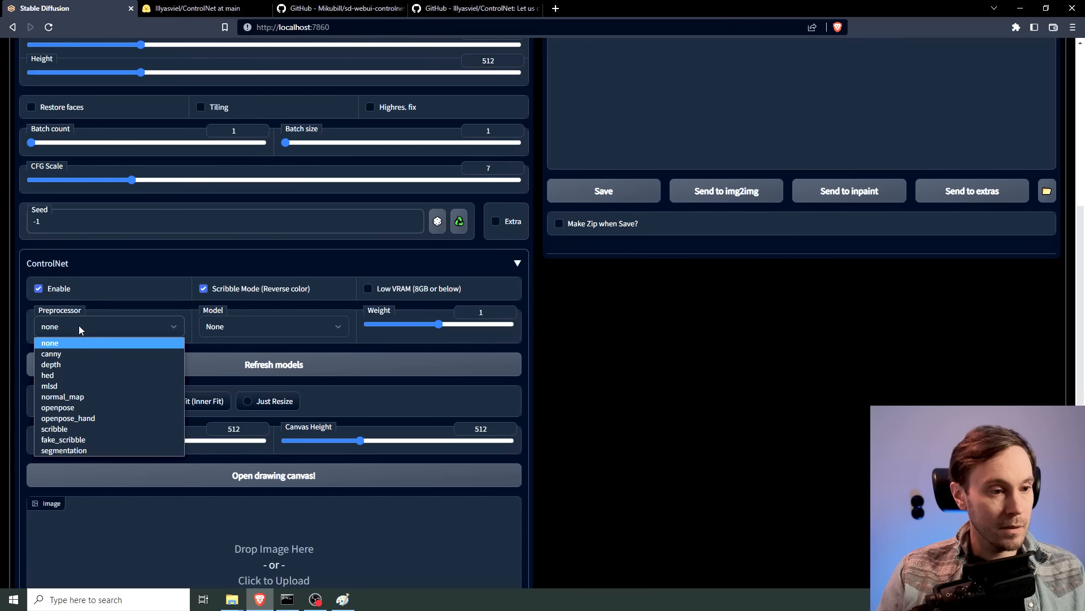
pyautogui.click(54, 428)
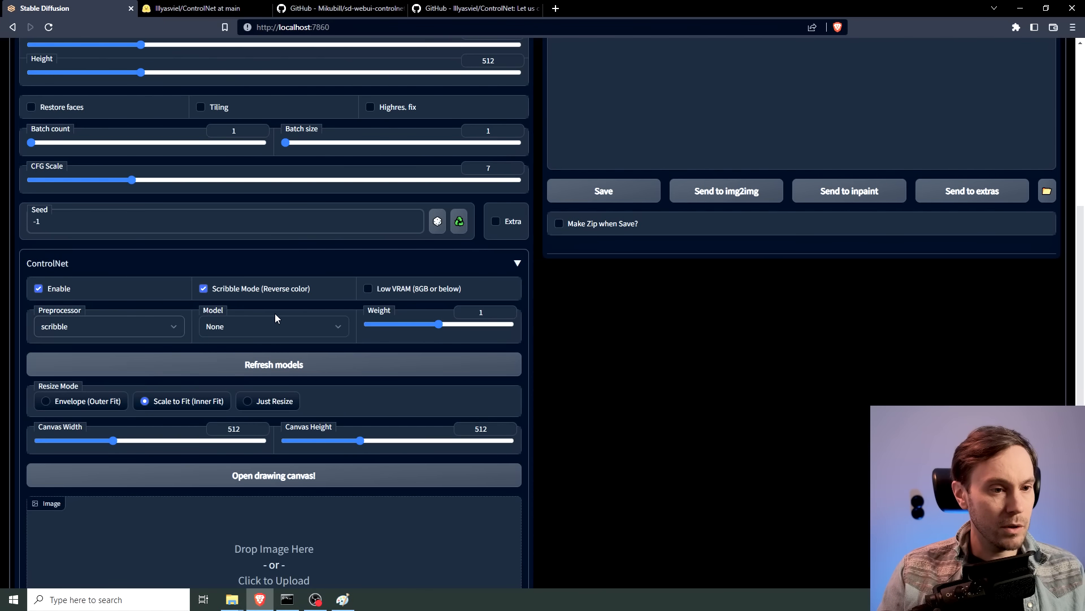
pyautogui.click(249, 323)
pyautogui.click(282, 385)
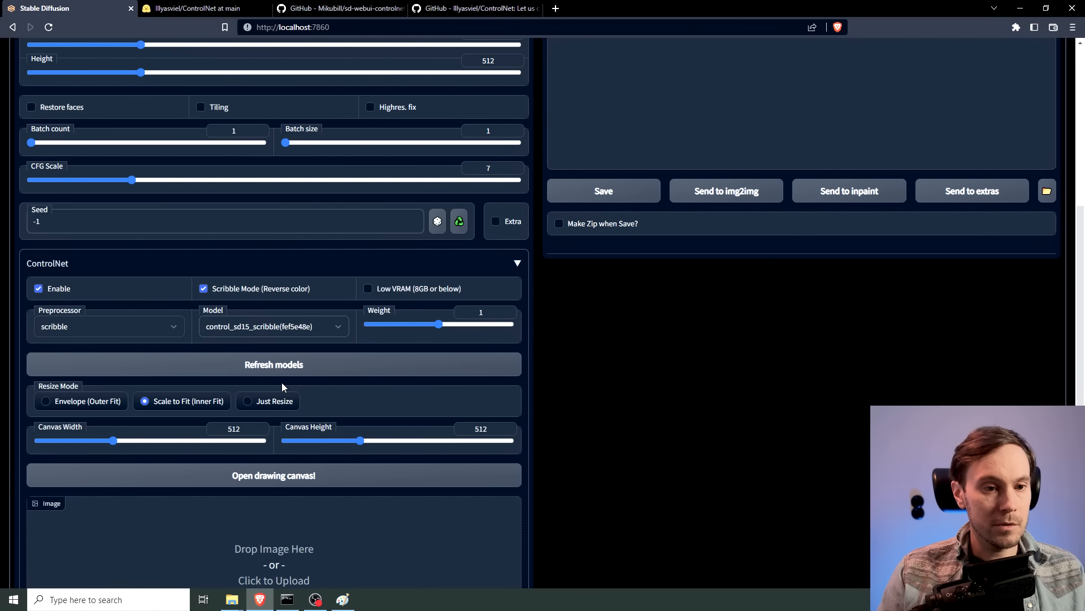
# - Set the ControlNet resize mode to Just Resize and open a blank 512 by 512 drawing canvas
pyautogui.click(247, 401)
pyautogui.scroll(-3, 247, 402)
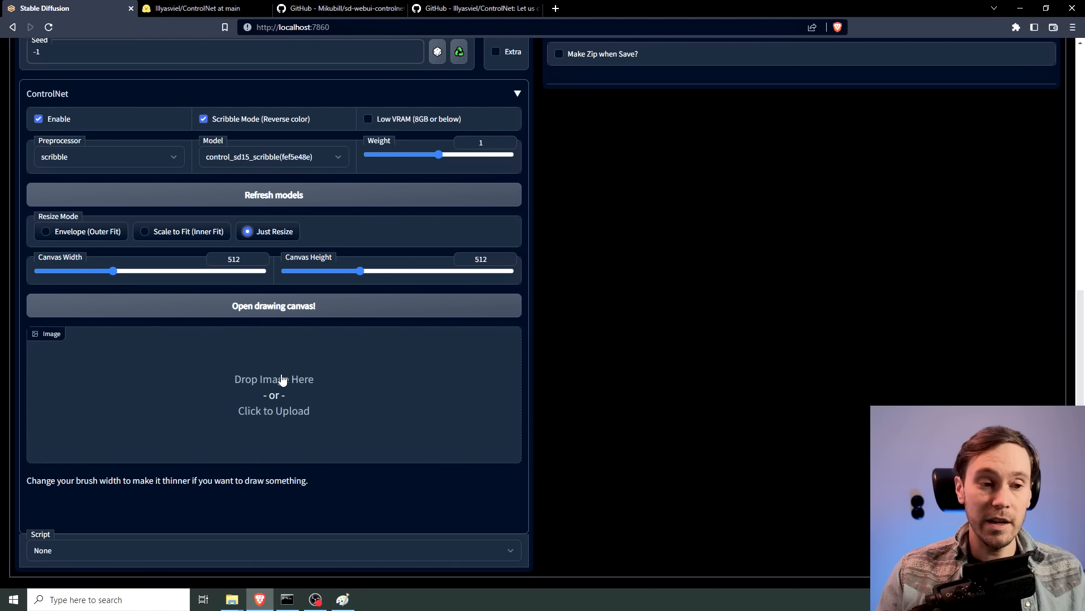
pyautogui.click(283, 309)
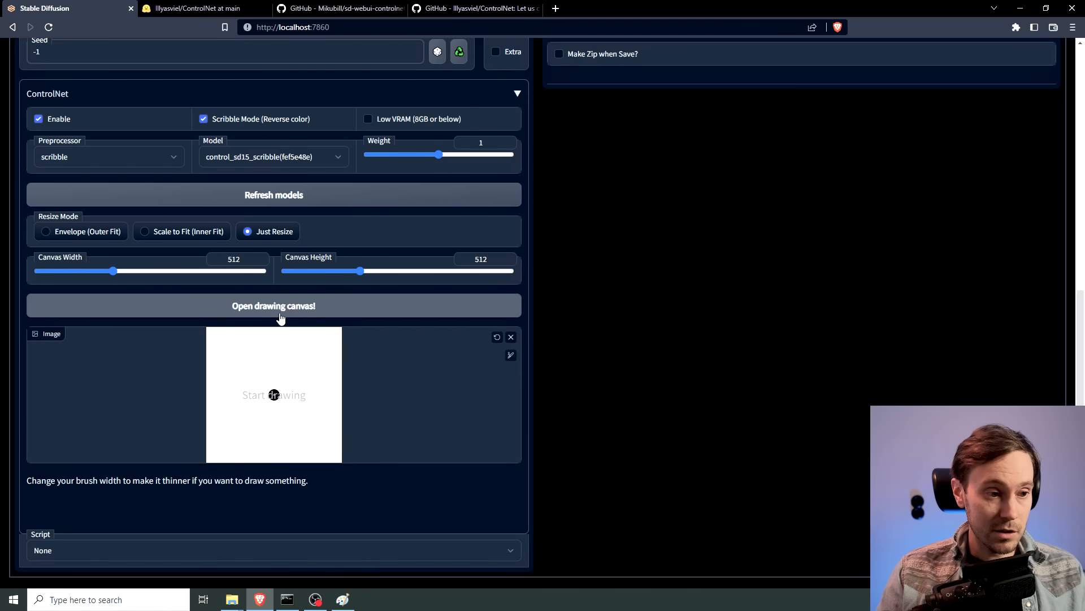
# - Scribble a penguin's head, body, wings and feet on the canvas with a thinner brush and generate an image from it
pyautogui.moveTo(511, 355)
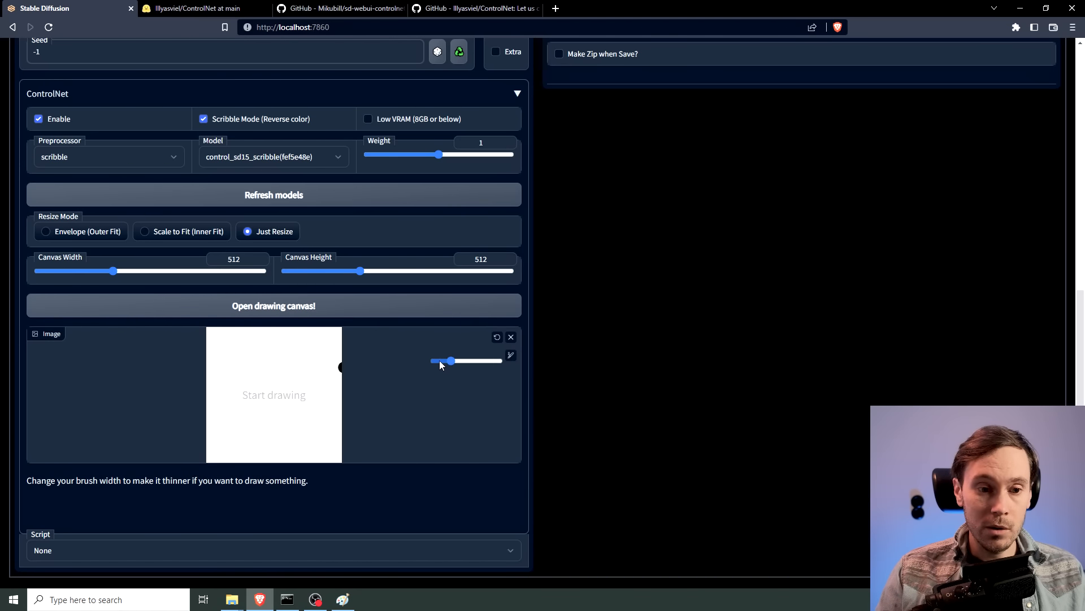
pyautogui.click(440, 361)
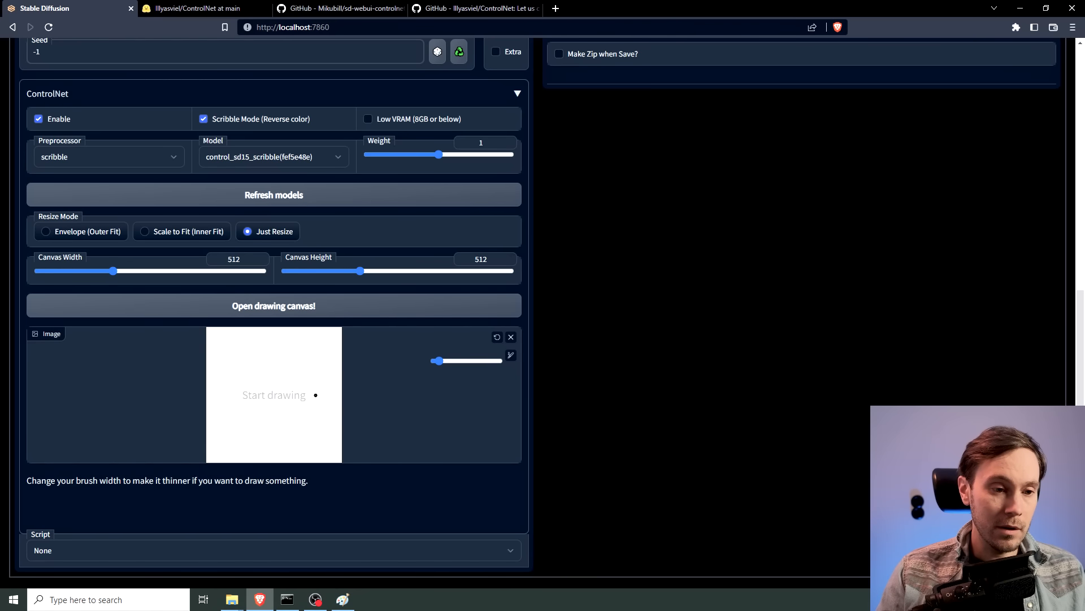
pyautogui.moveTo(258, 437)
pyautogui.mouseDown()
pyautogui.moveTo(257, 387)
pyautogui.moveTo(277, 366)
pyautogui.moveTo(292, 380)
pyautogui.moveTo(291, 439)
pyautogui.moveTo(261, 440)
pyautogui.moveTo(258, 451)
pyautogui.moveTo(291, 452)
pyautogui.mouseUp()
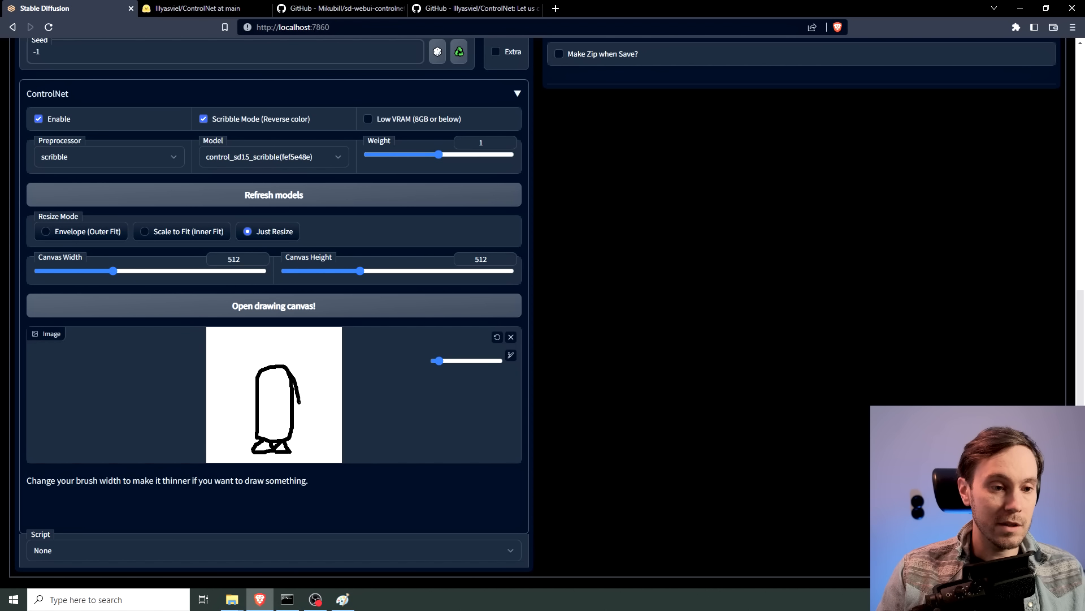
pyautogui.moveTo(299, 402); pyautogui.dragTo(303, 421)
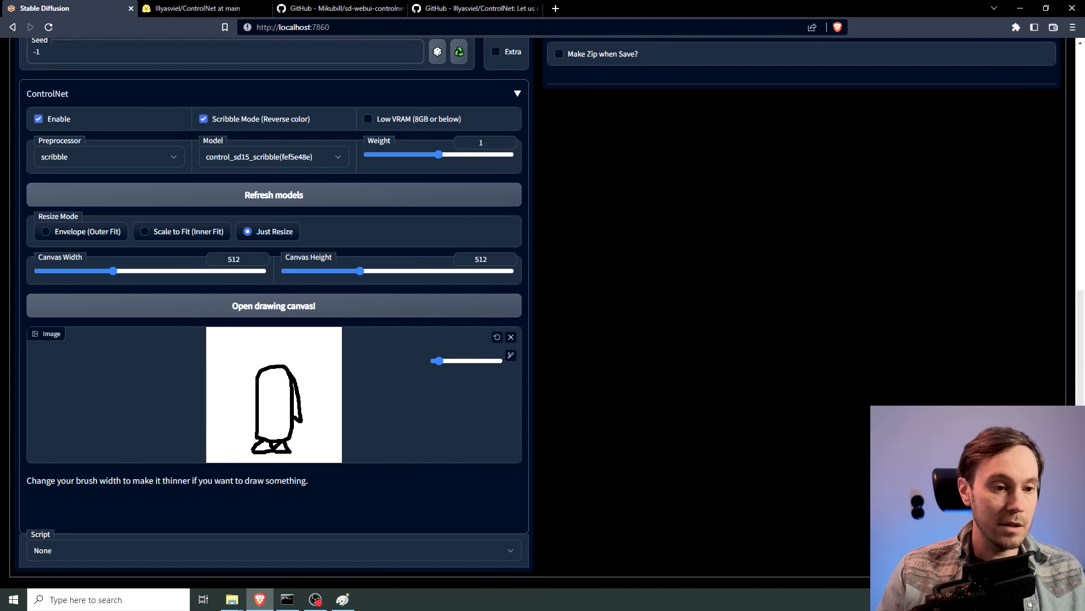
pyautogui.moveTo(257, 374); pyautogui.dragTo(251, 418)
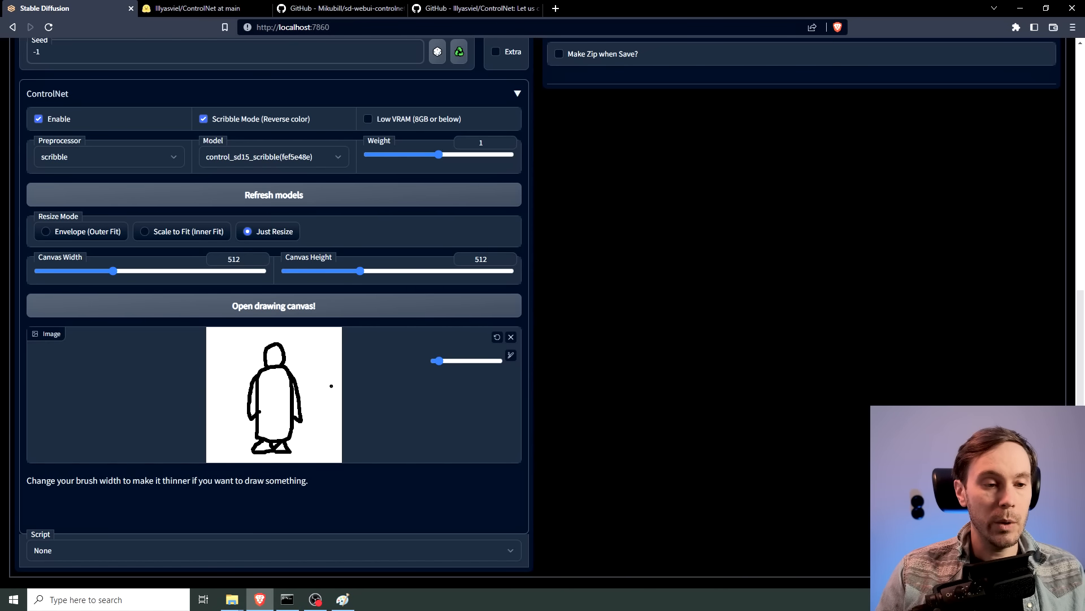
pyautogui.scroll(9, 594, 362)
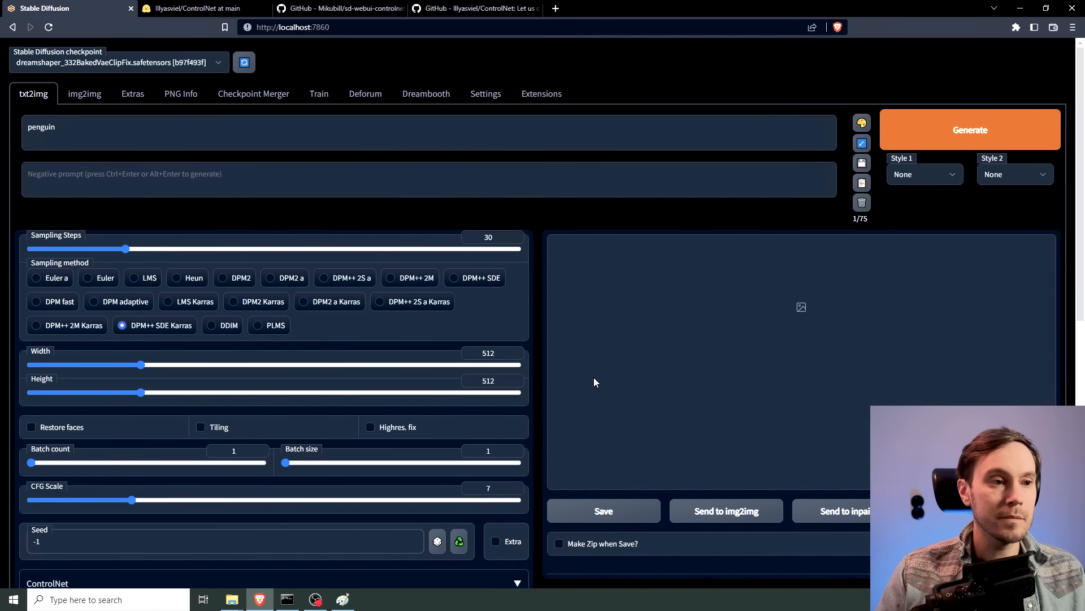
pyautogui.click(929, 130)
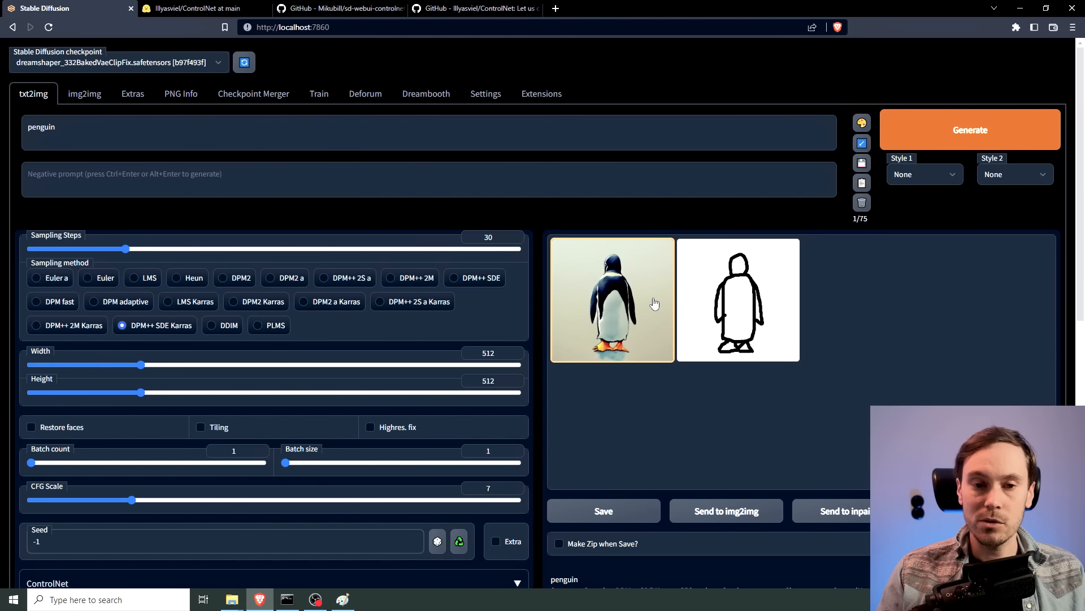
# - Add eyes and a bill to the scribbled penguin's head, and generate and enlarge a new image
pyautogui.scroll(-9, 655, 304)
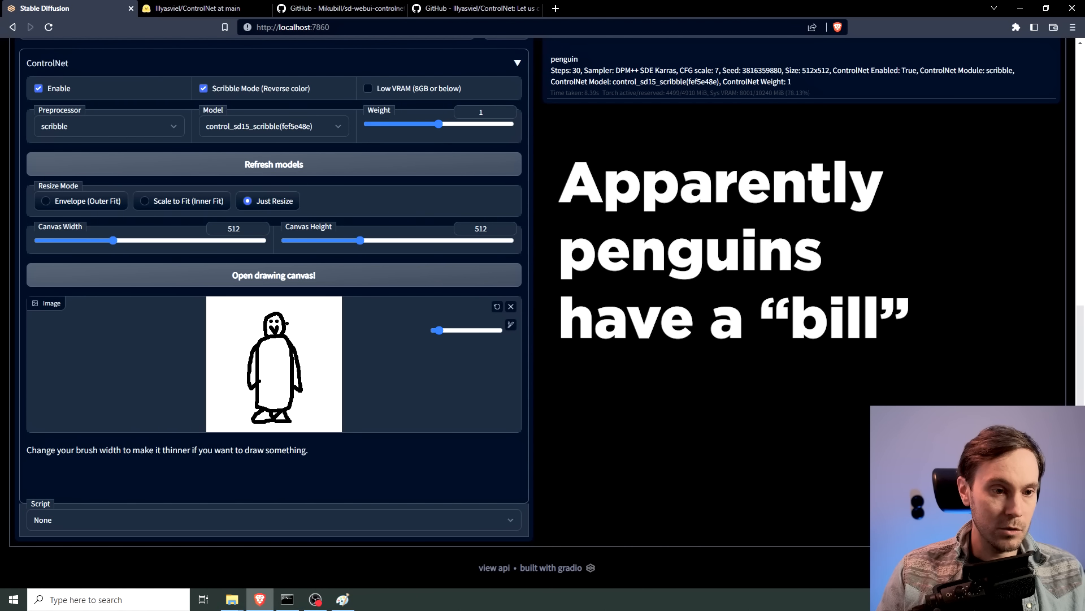
pyautogui.scroll(9, 704, 266)
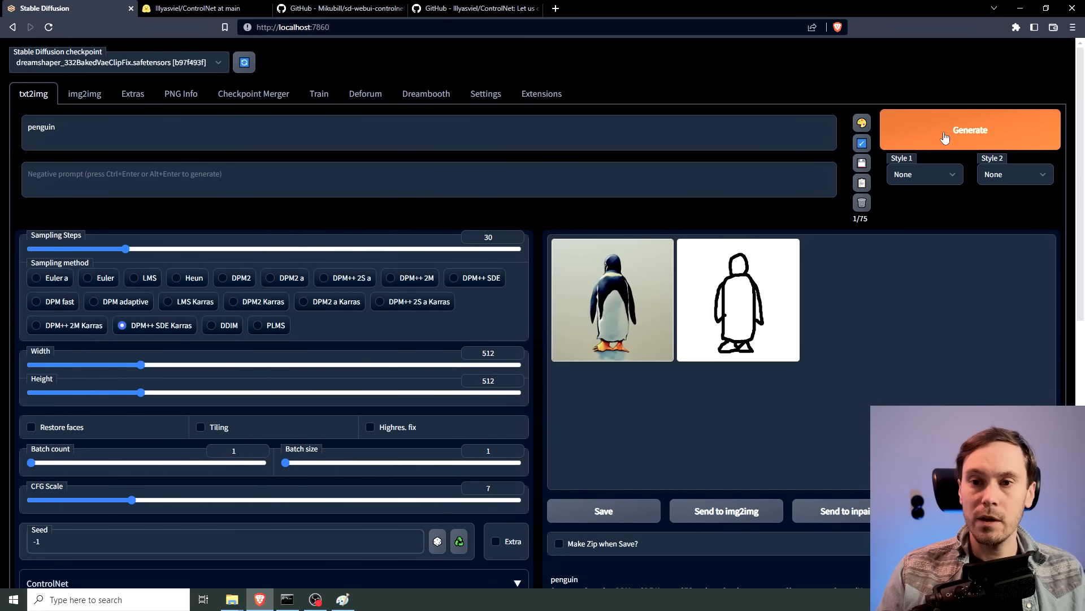
pyautogui.click(889, 131)
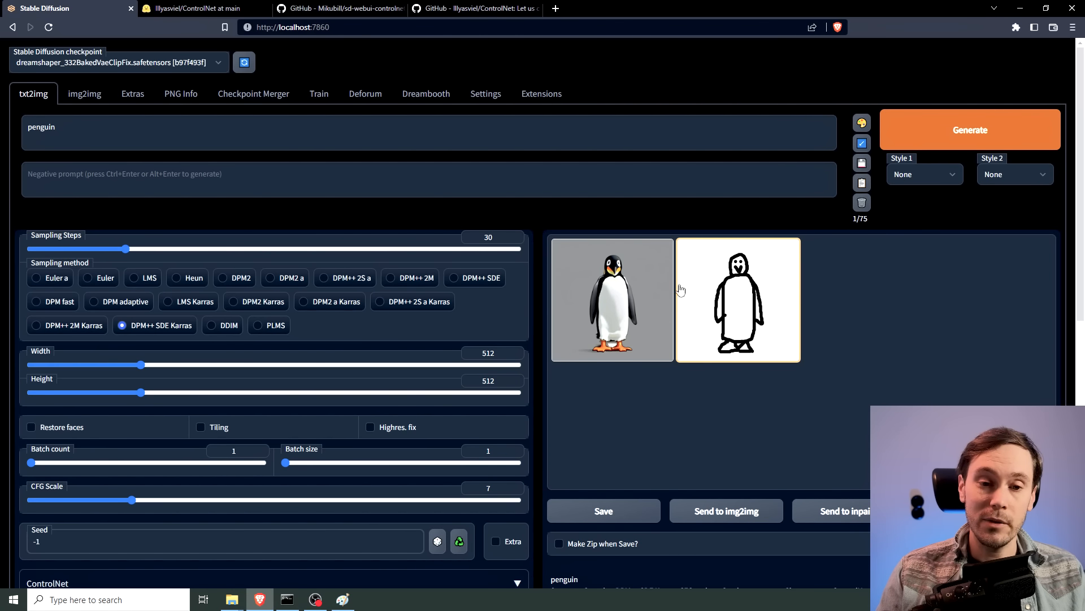
pyautogui.click(618, 290)
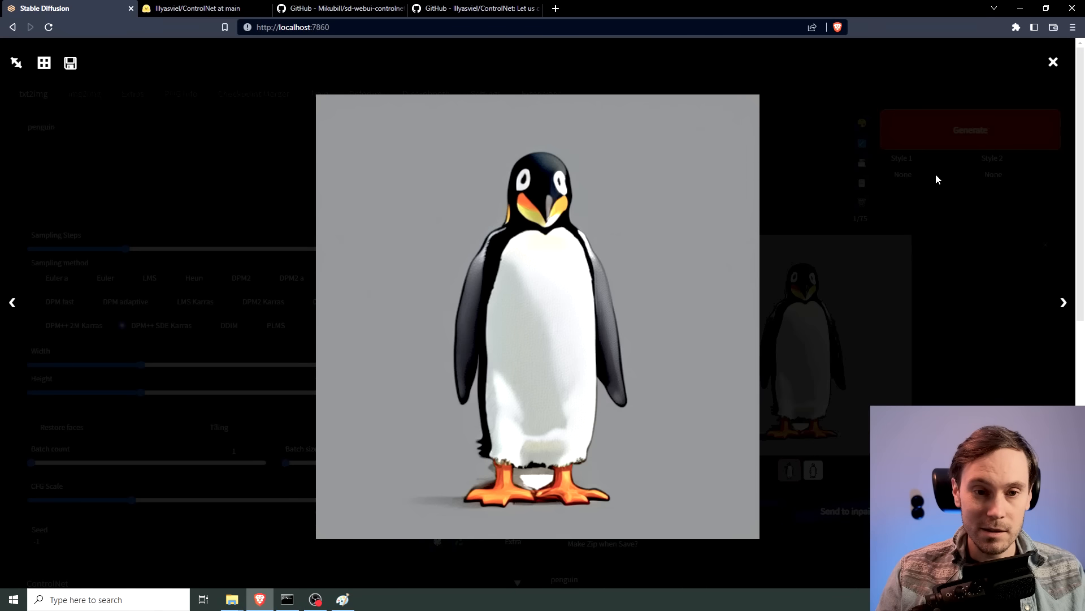
pyautogui.click(1053, 62)
# - Draw an outstretched wing from the scribbled penguin's right-hand shoulder and generate another image
pyautogui.scroll(-9, 987, 277)
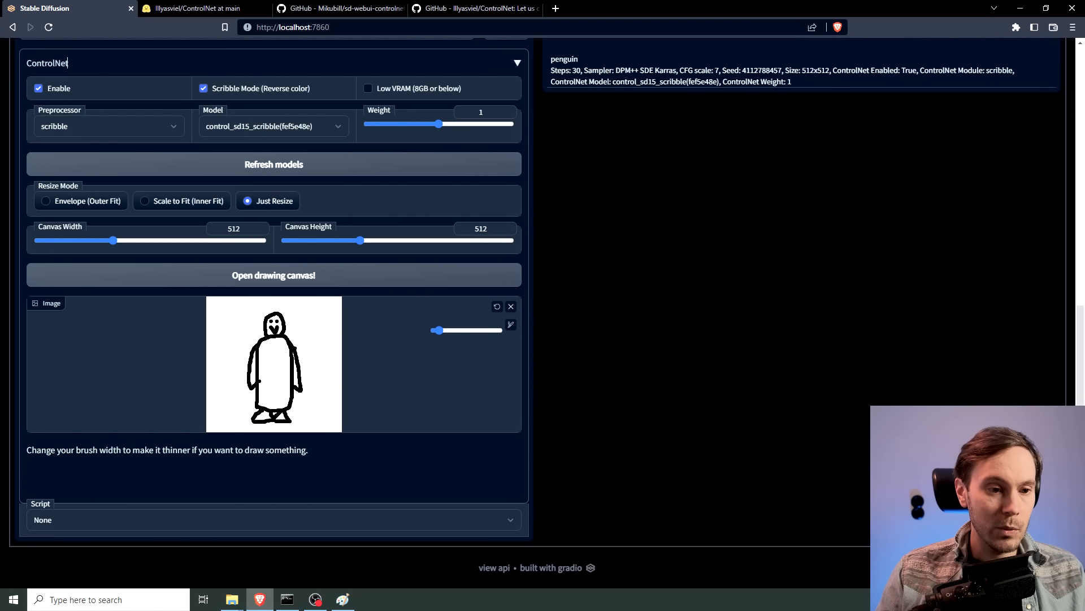
pyautogui.moveTo(290, 337)
pyautogui.mouseDown()
pyautogui.moveTo(334, 367)
pyautogui.moveTo(298, 357)
pyautogui.mouseUp()
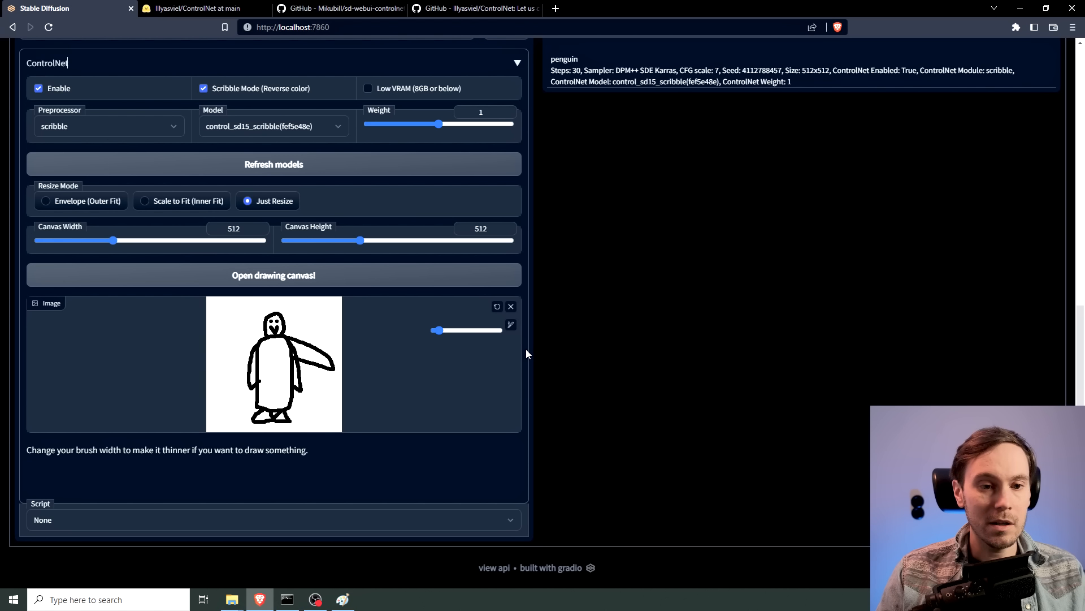
pyautogui.scroll(6, 562, 310)
pyautogui.click(964, 126)
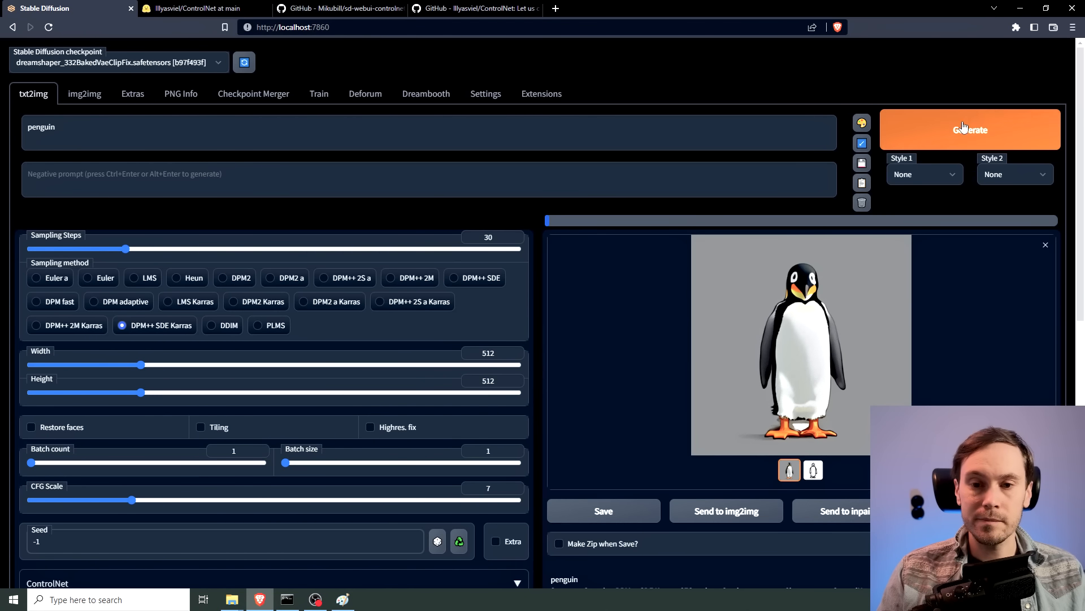